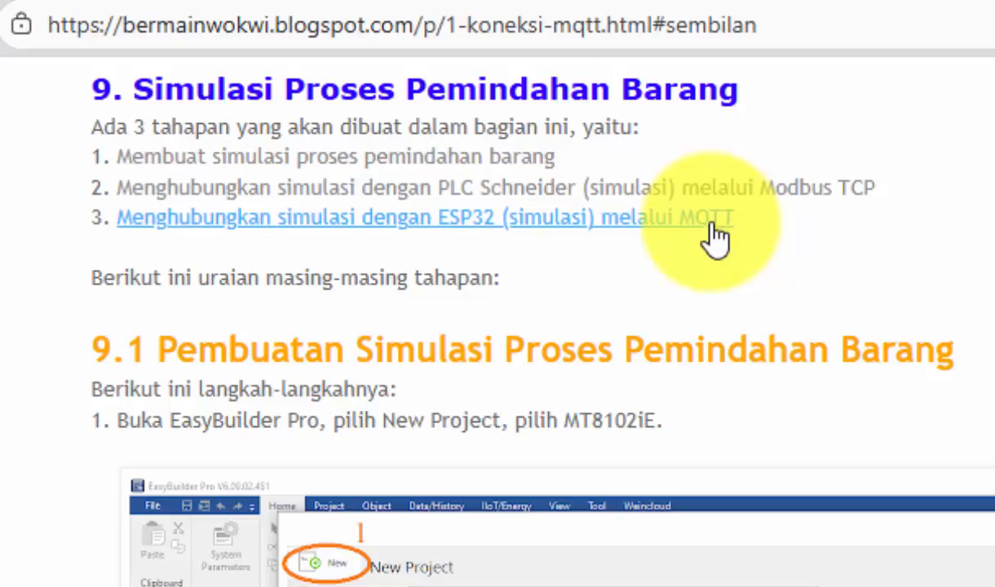
Step: Open the Wokwi project linked in tutorial section 9.3 and highlight the MQTT server and topic definitions on lines 18 to 25
left_click(642, 232)
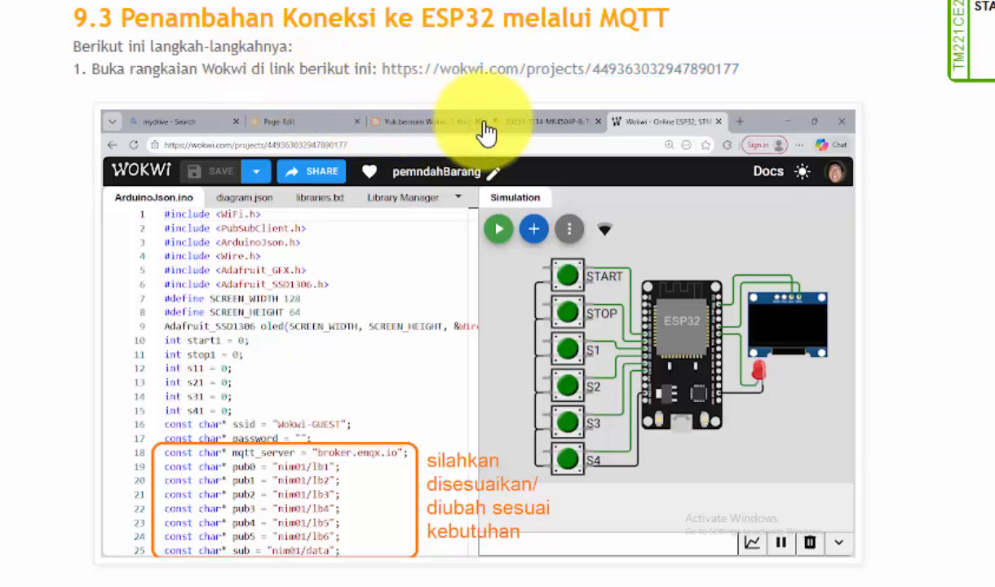
left_click(553, 70)
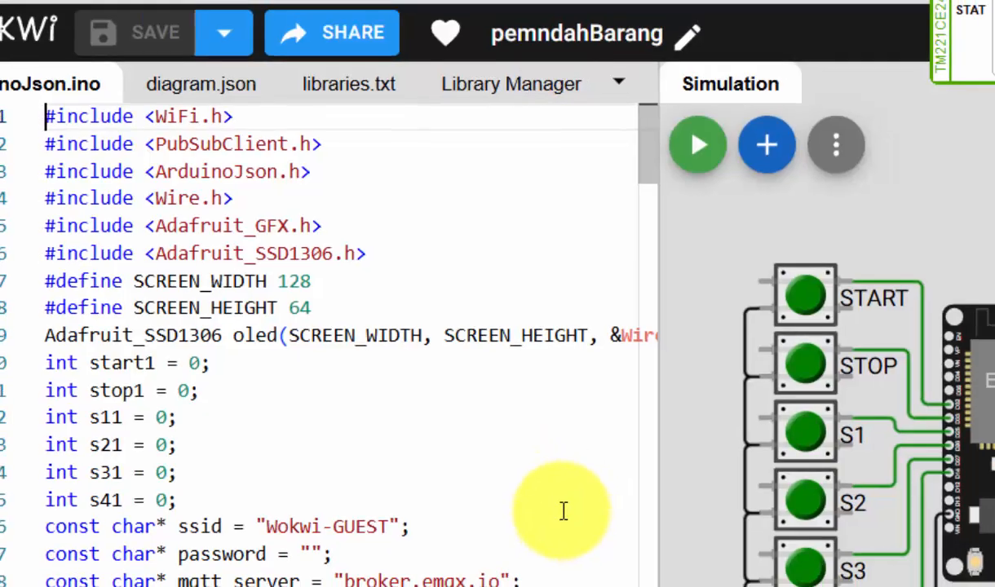
scroll(563, 509, "down", 3)
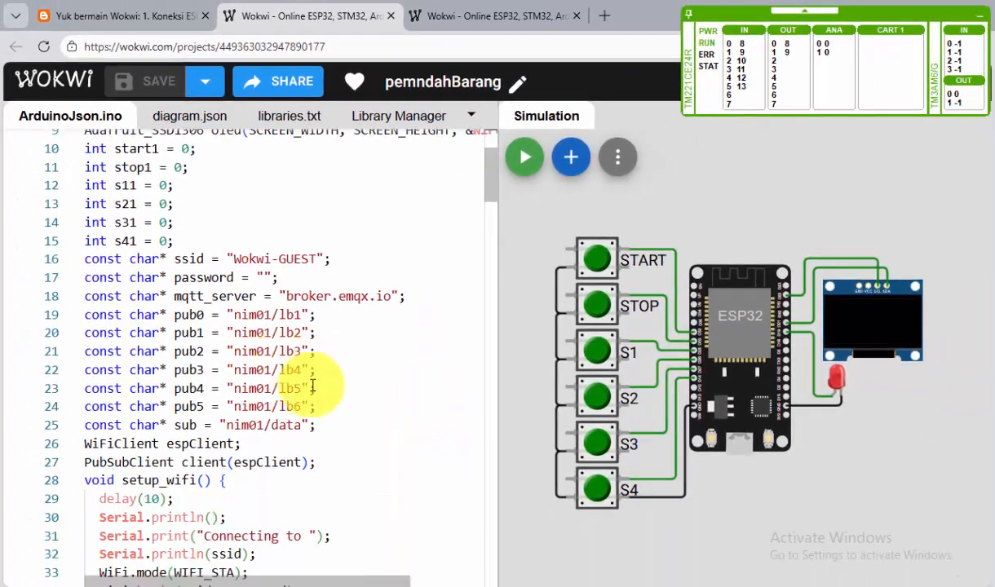
left_click_drag(331, 423, 86, 303)
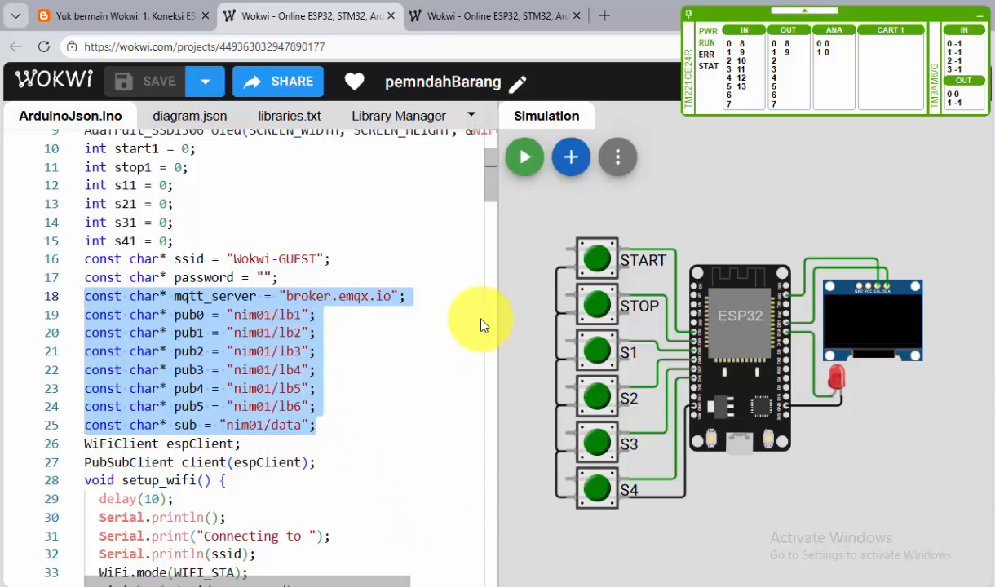
Step: Return to the tutorial page and read the note on broker and topic names plus the MQTT server setup instructions
left_click(123, 14)
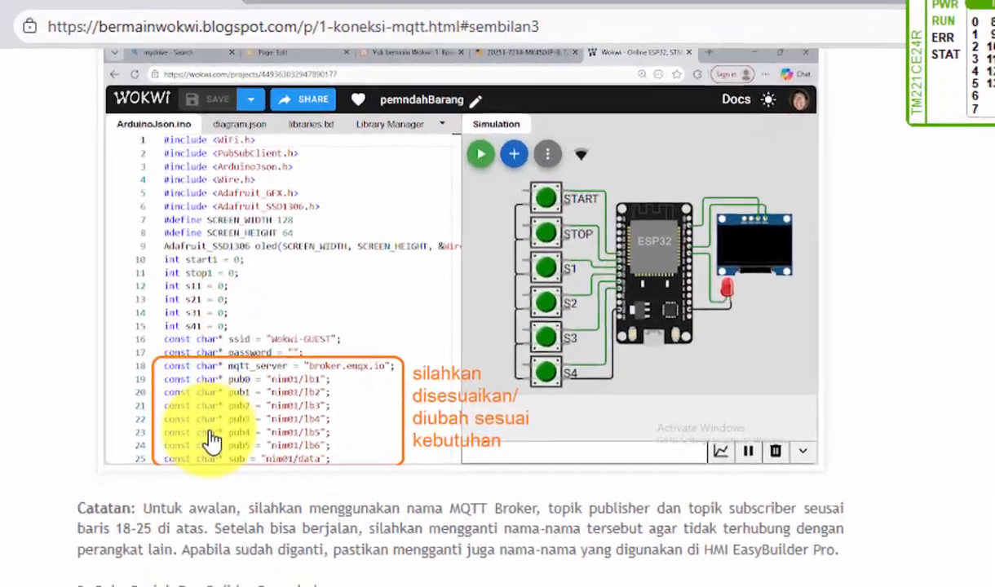
scroll(210, 441, "down", 3)
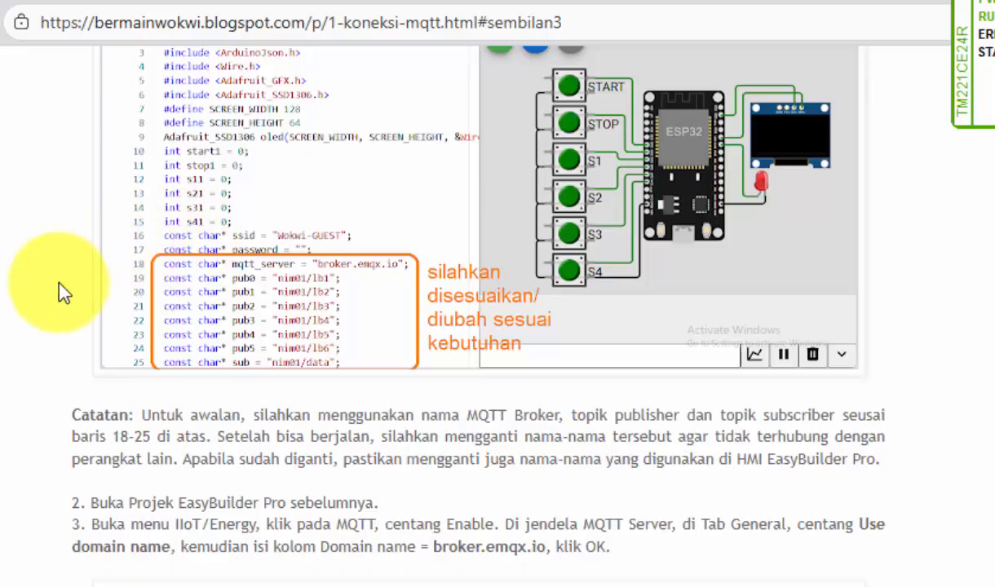
scroll(271, 453, "down", 2)
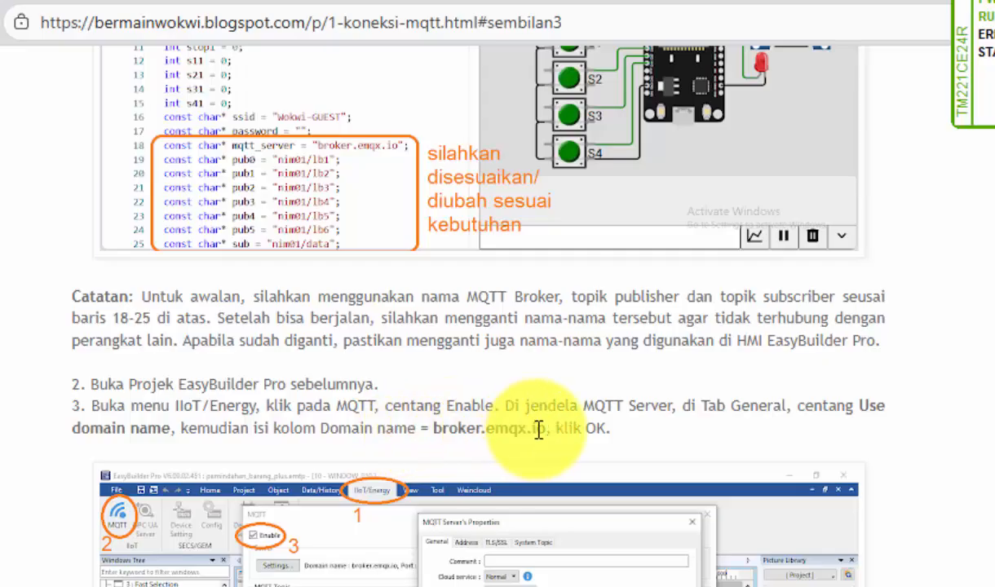
scroll(444, 400, "up", 2)
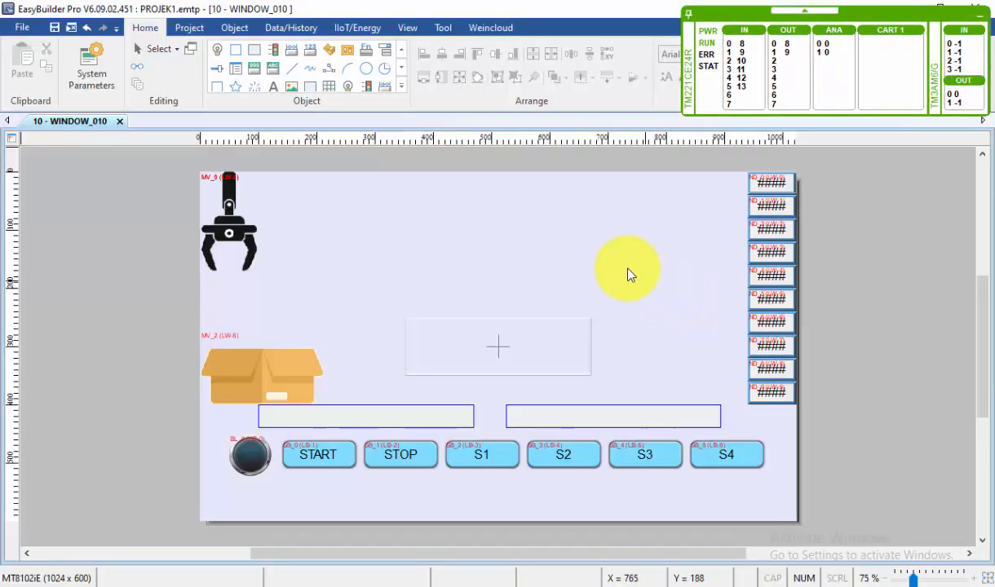
Step: In EasyBuilder Pro, enable MQTT for the project and set the new server to use the domain name broker.emqx.io
left_click(358, 28)
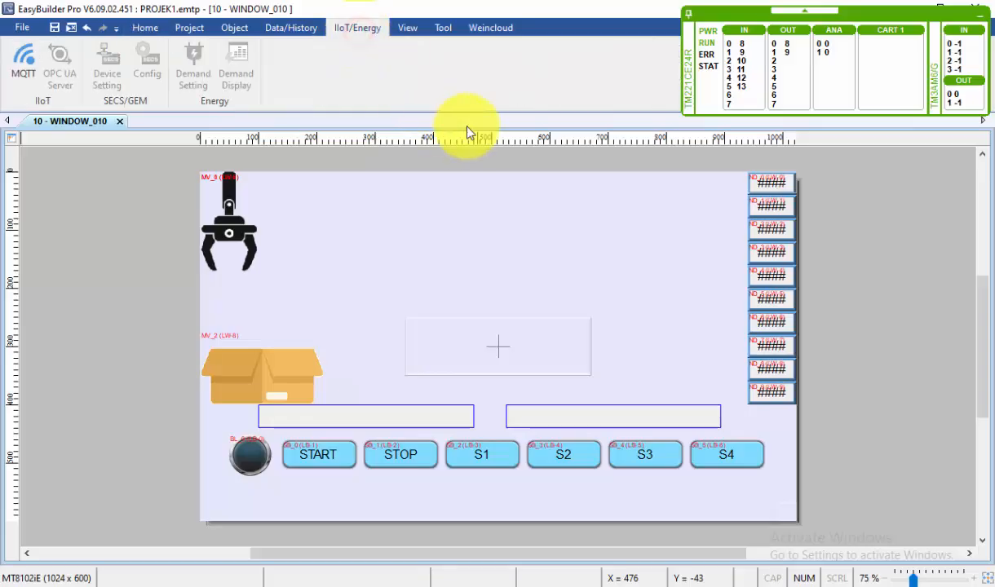
left_click(25, 57)
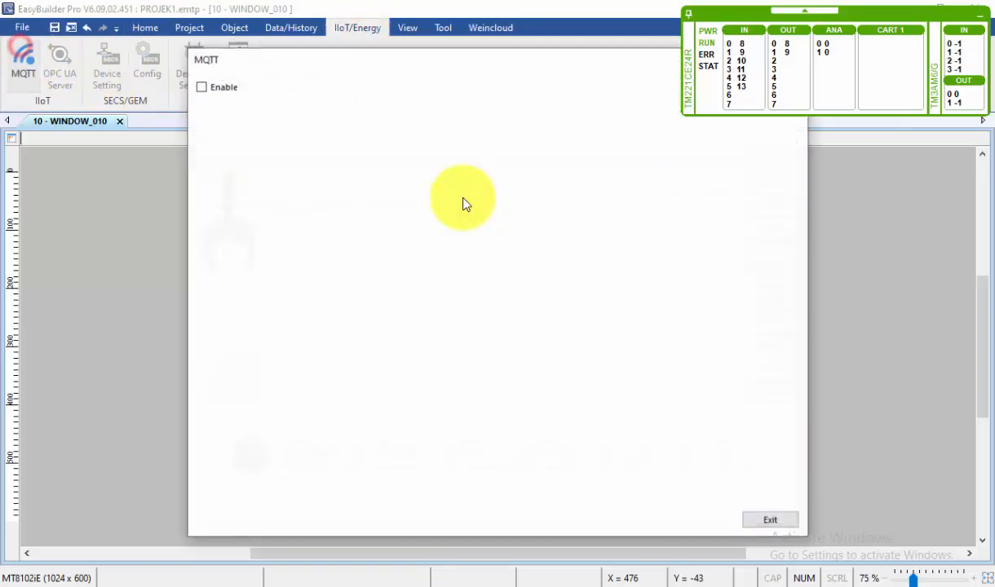
left_click(201, 88)
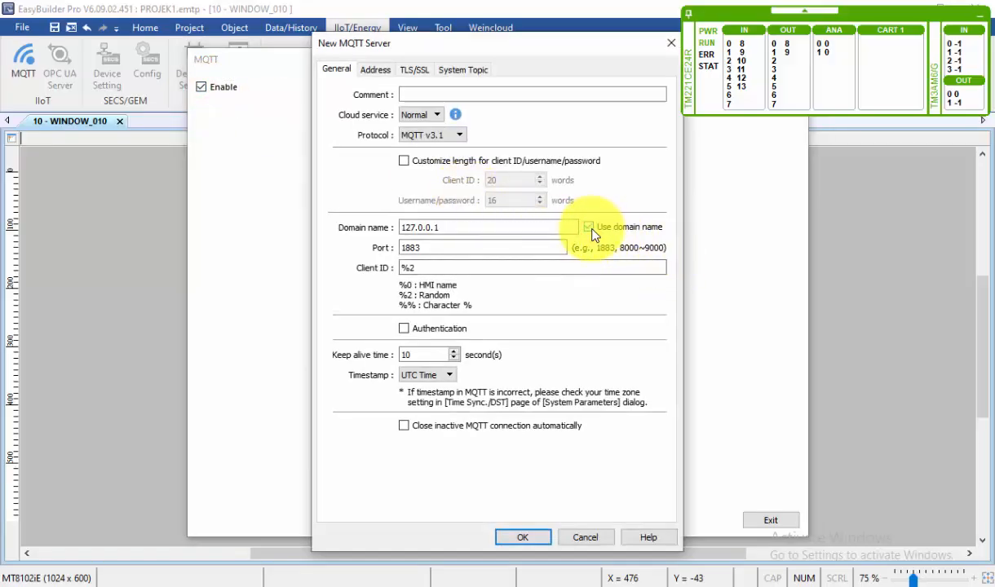
left_click_drag(489, 228, 391, 234)
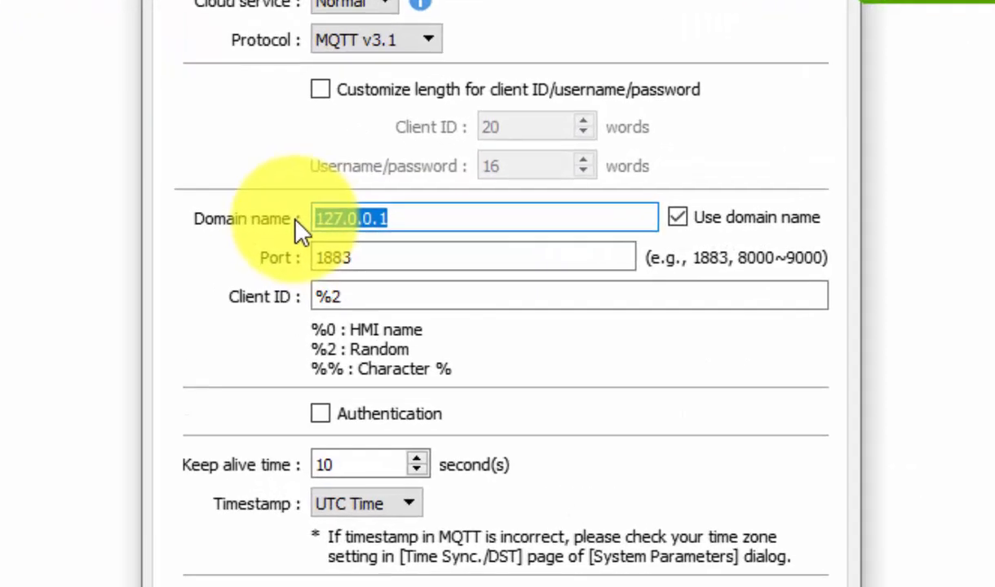
type("broker")
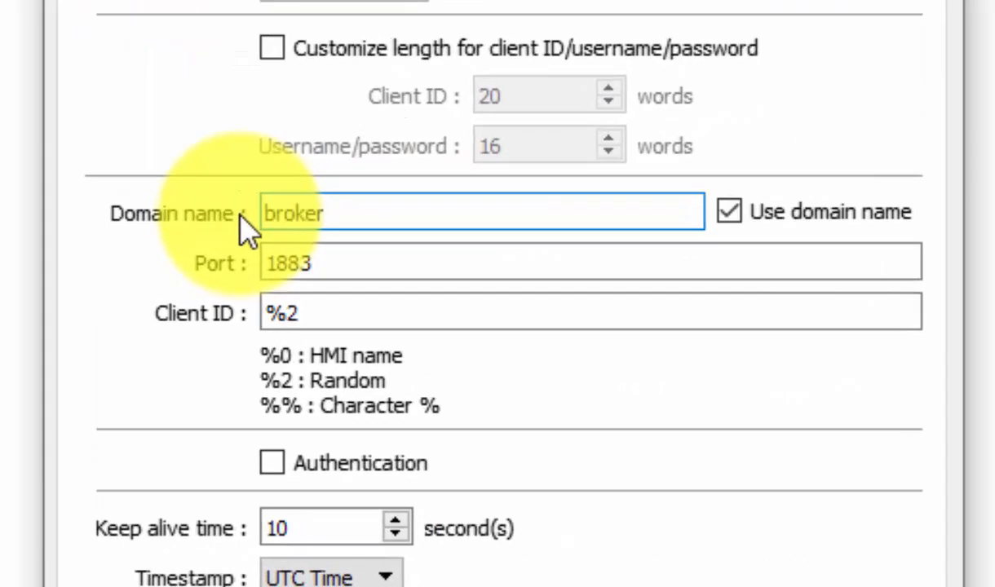
type(".emqx")
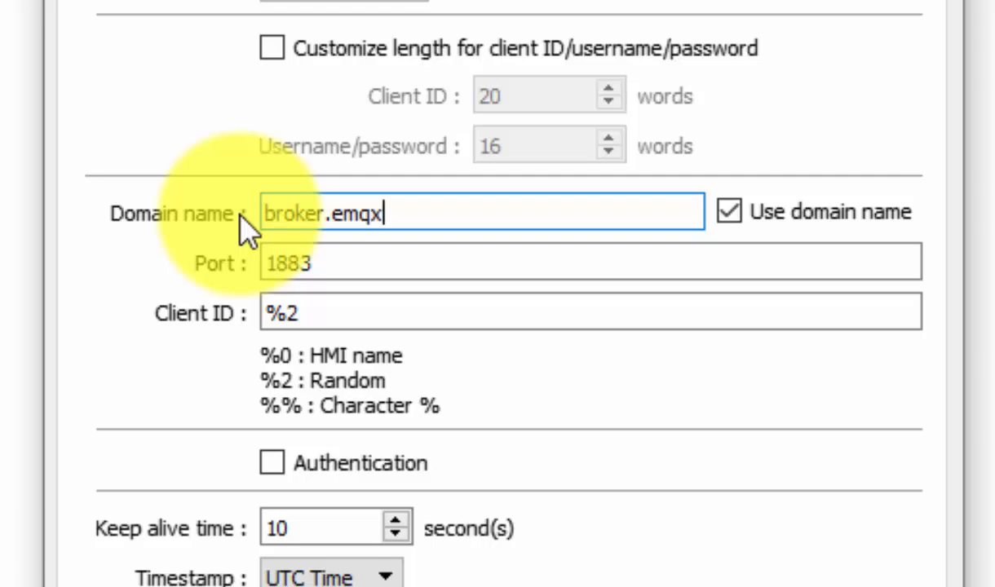
type(".io")
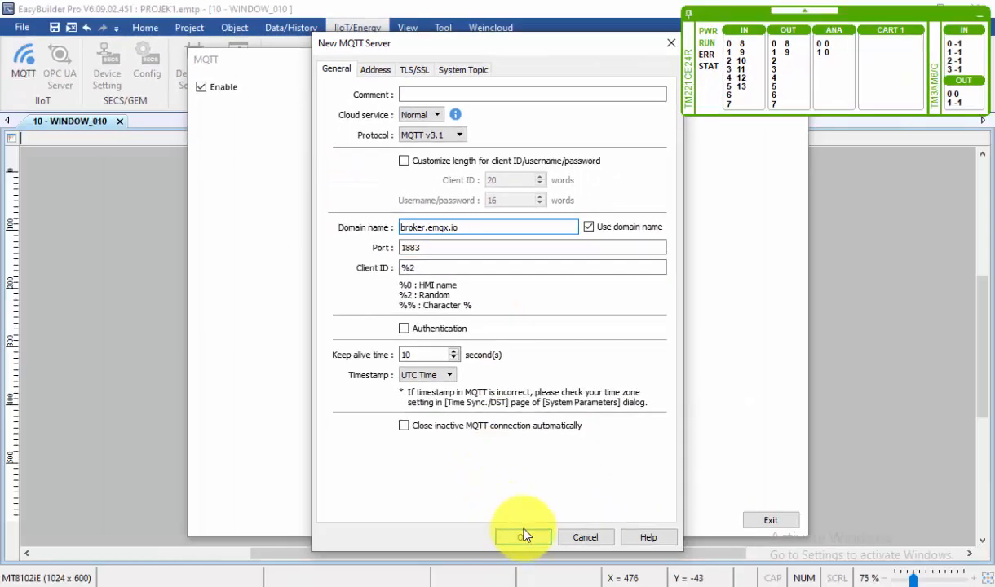
Step: Check the usage of the MQTT server's status addresses, then accept the server settings
left_click(382, 74)
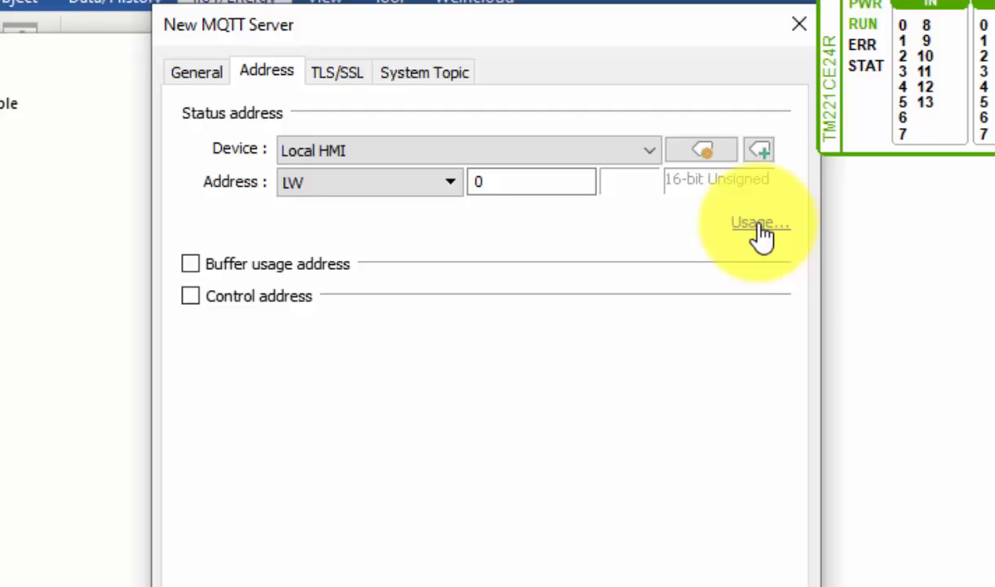
left_click(757, 222)
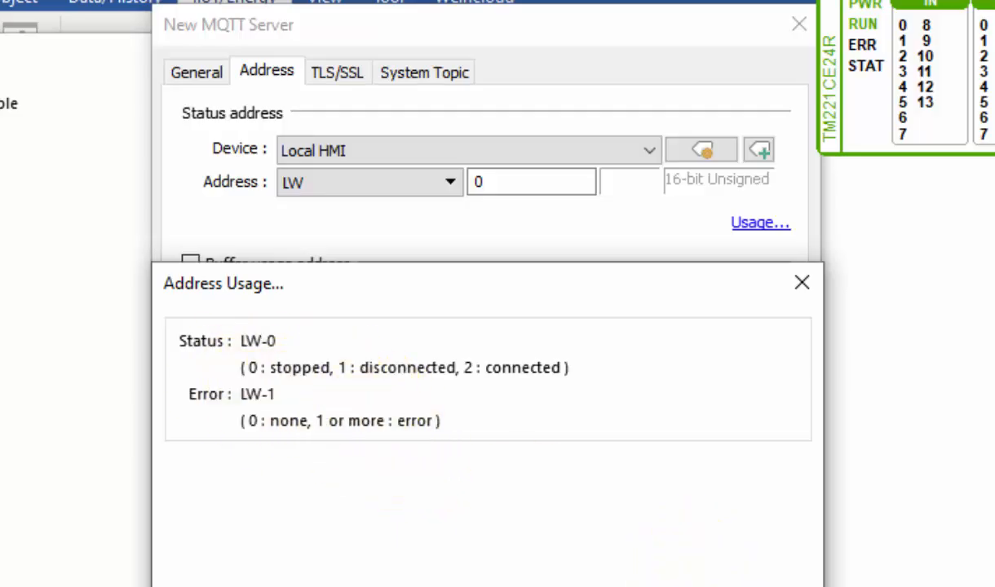
left_click(709, 580)
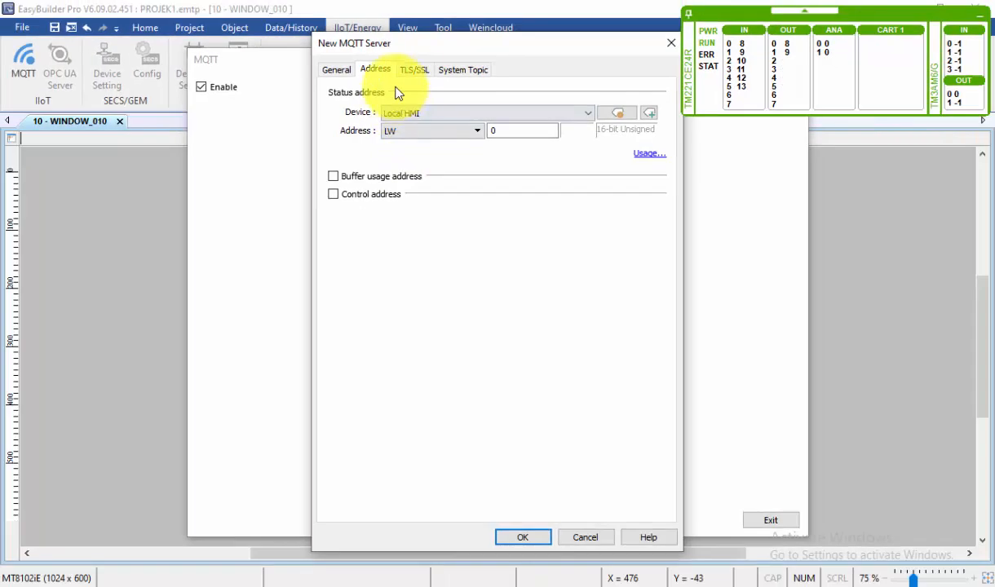
left_click(517, 537)
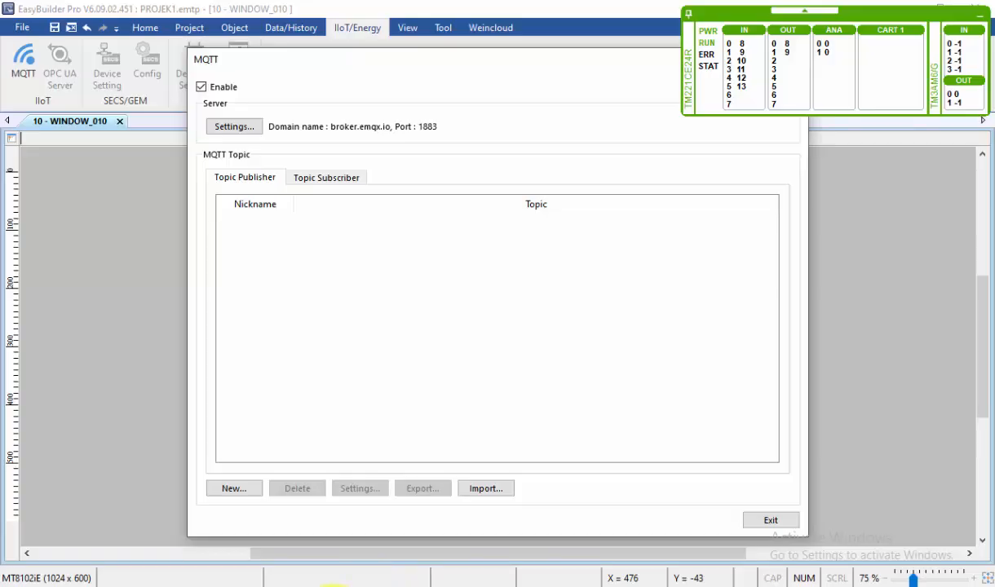
Step: Switch back to the tutorial page and review steps 3 and 4 on the MQTT server domain name and status address usage
left_click(331, 586)
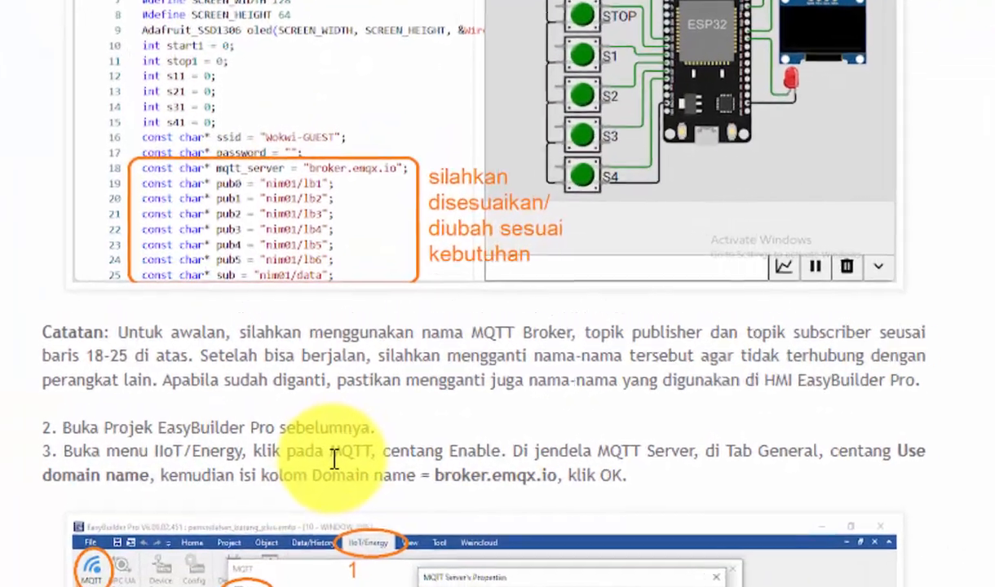
scroll(338, 465, "down", 4)
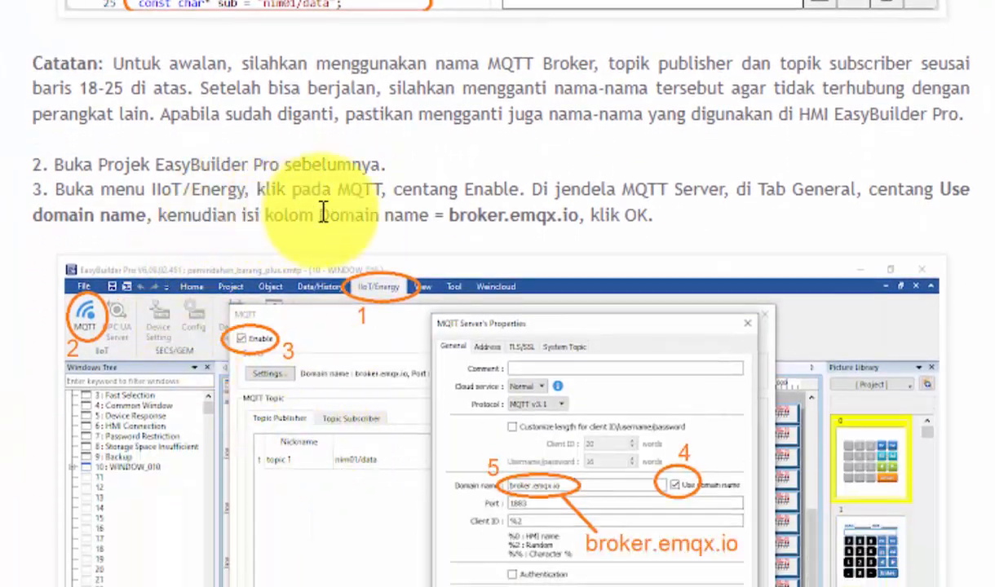
scroll(540, 216, "down", 3)
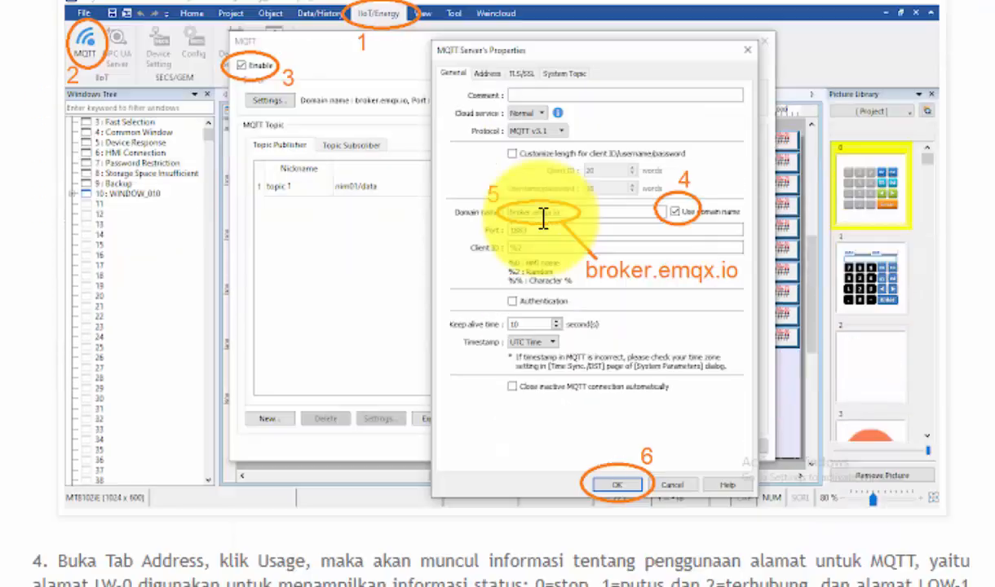
scroll(542, 219, "down", 3)
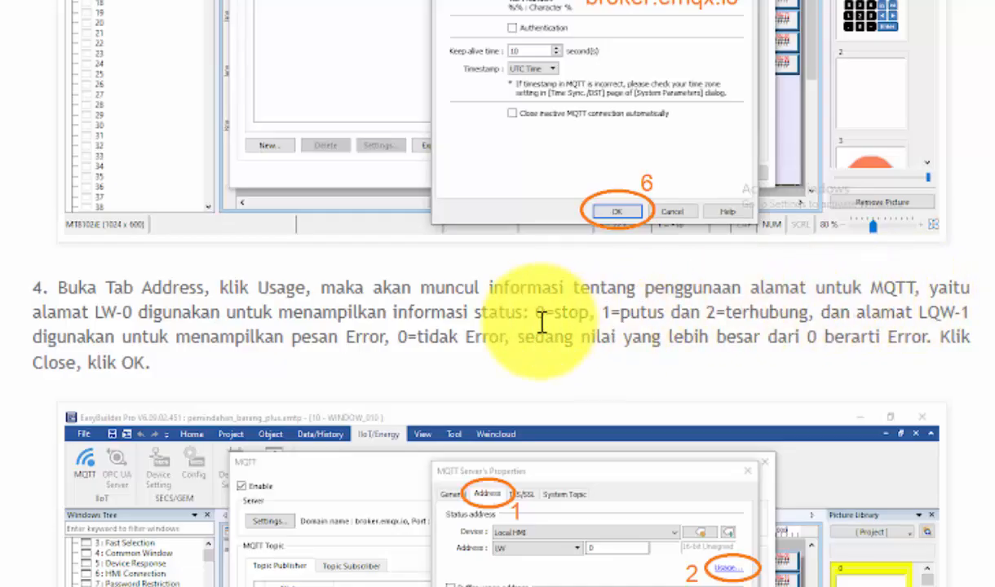
scroll(182, 313, "down", 3)
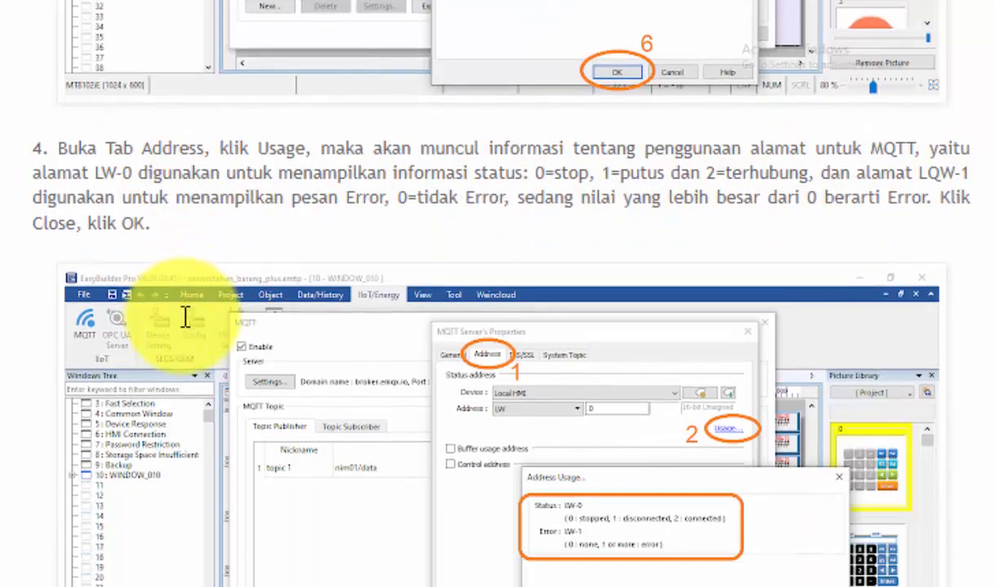
scroll(190, 330, "down", 4)
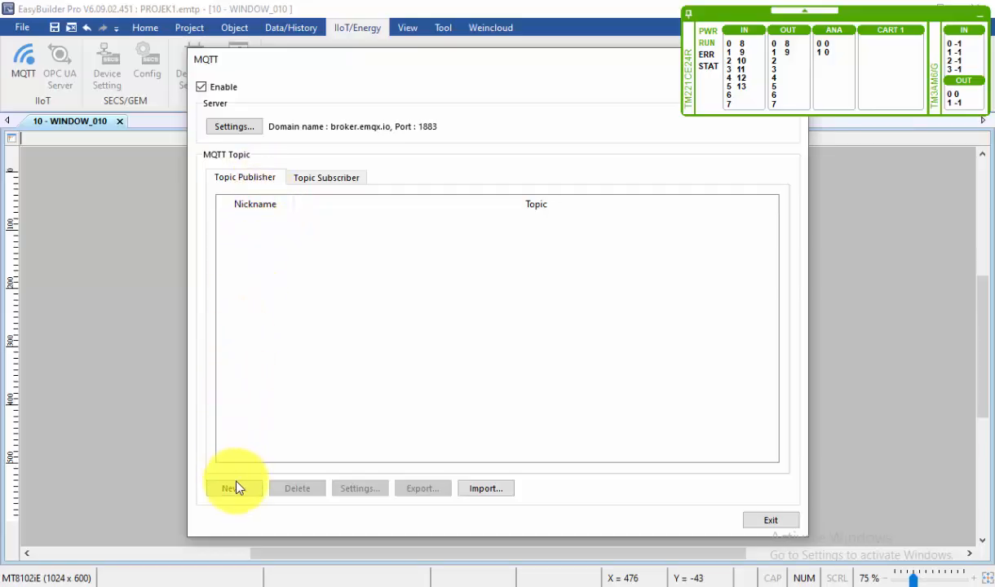
Step: Create a topic publisher with topic nim01/data, excluding the timestamp and the top-level key "d"
left_click(233, 487)
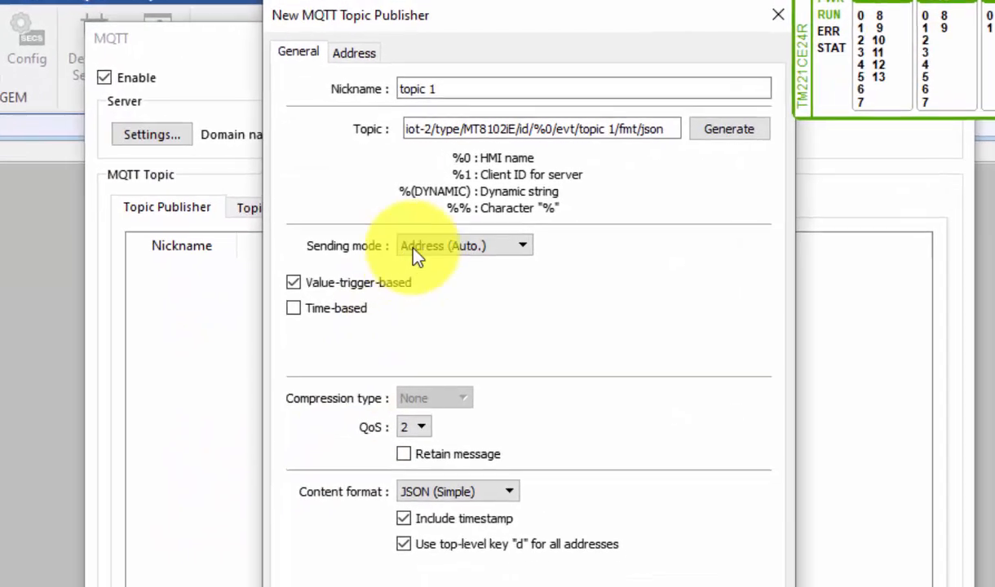
left_click(411, 130)
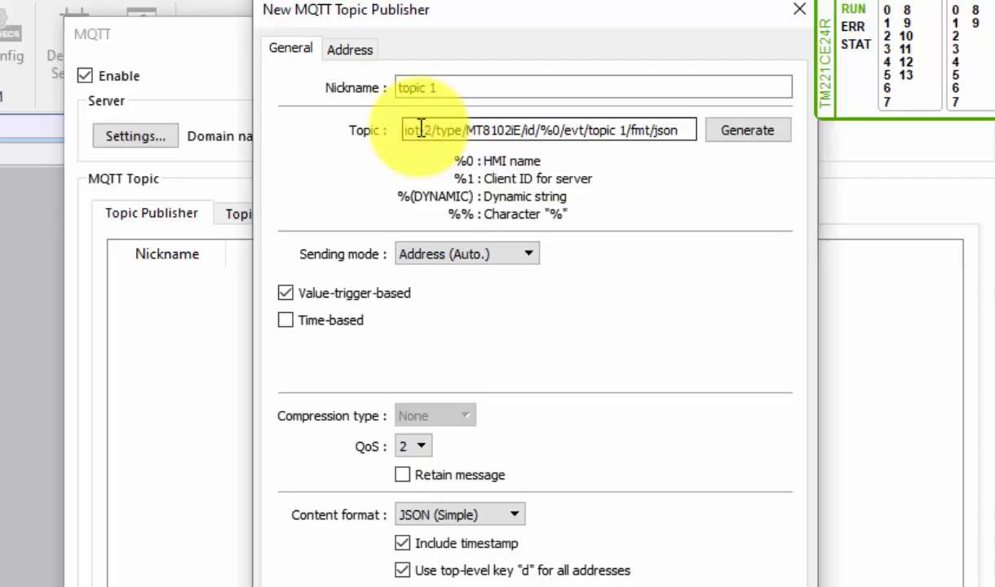
key("ctrl+a")
type("nl")
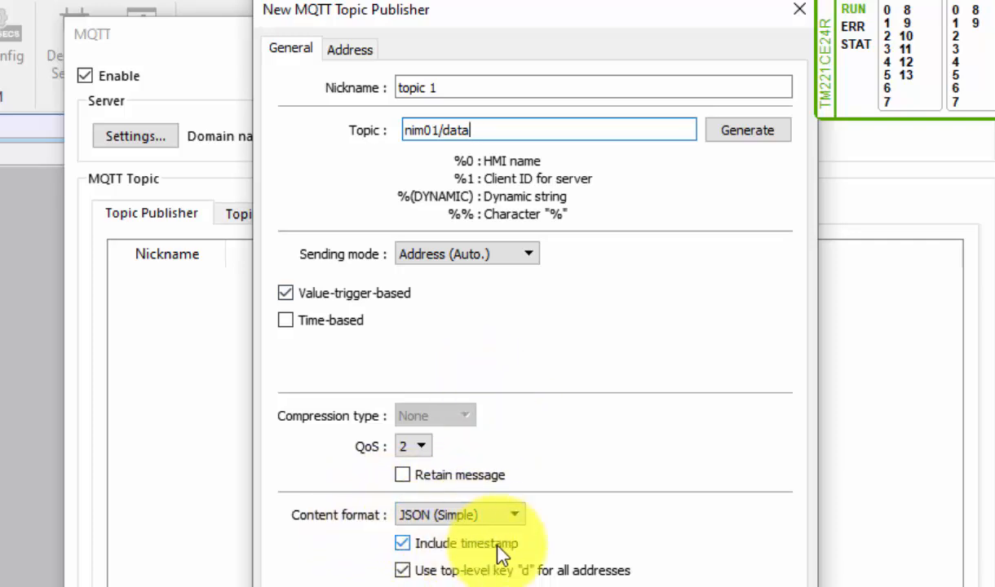
left_click(402, 543)
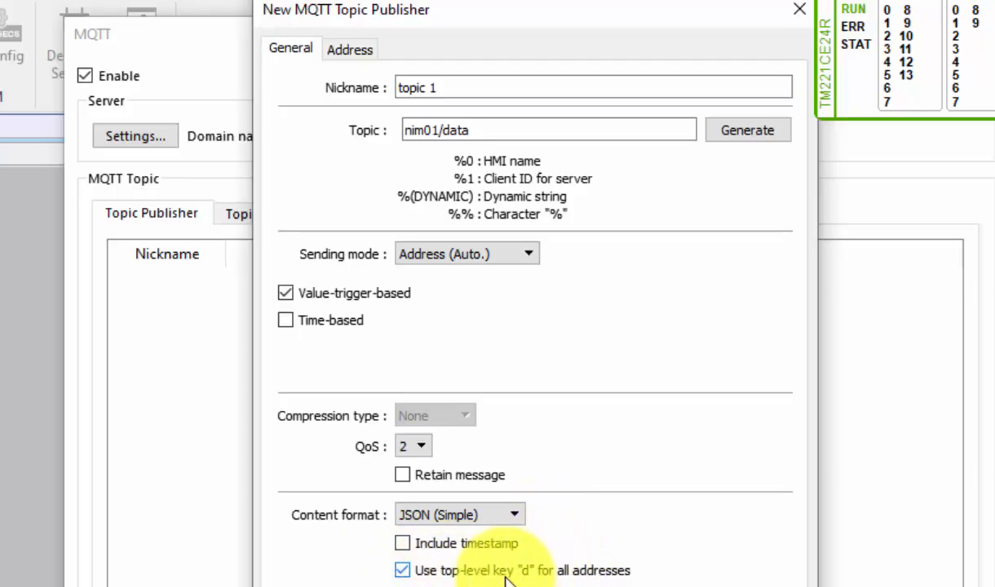
left_click(405, 570)
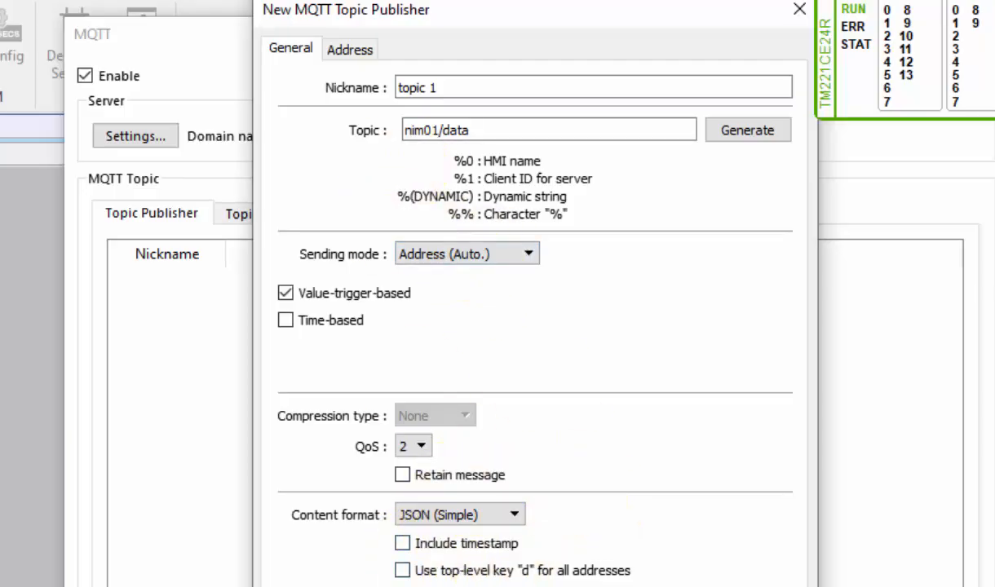
Step: Add a Bit address named a at Local HMI LB-0 to the publisher, with the JSON array brackets removed
left_click(343, 50)
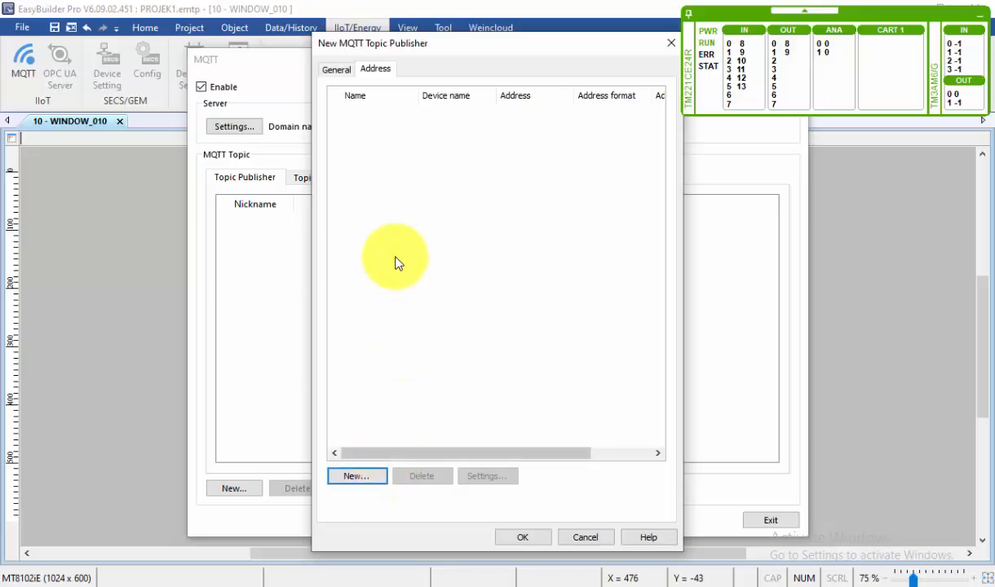
left_click(369, 477)
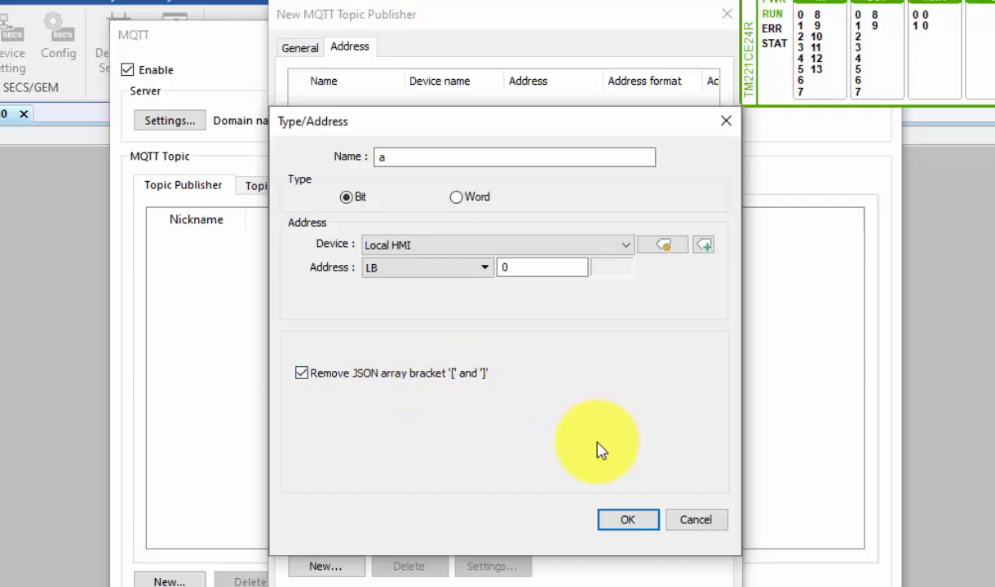
left_click(624, 521)
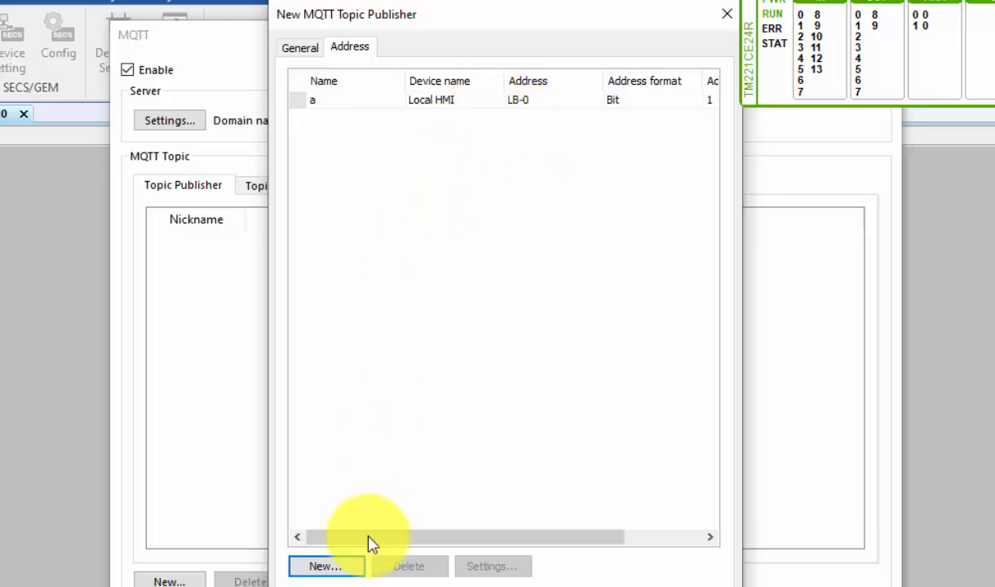
Step: Add a Word address named b at Local HMI LW-8 with the JSON array brackets removed, then accept the topic publisher
left_click(339, 567)
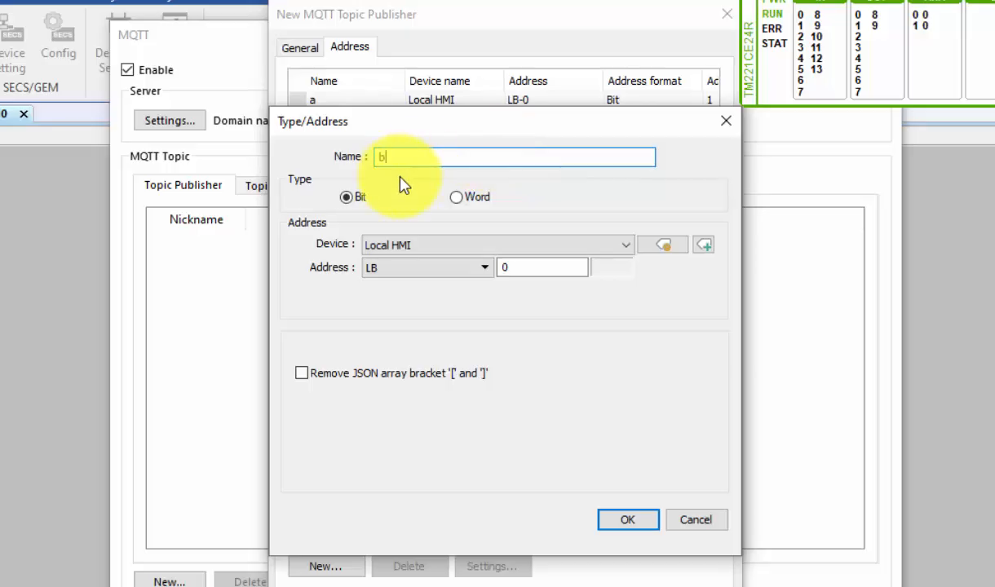
left_click(459, 197)
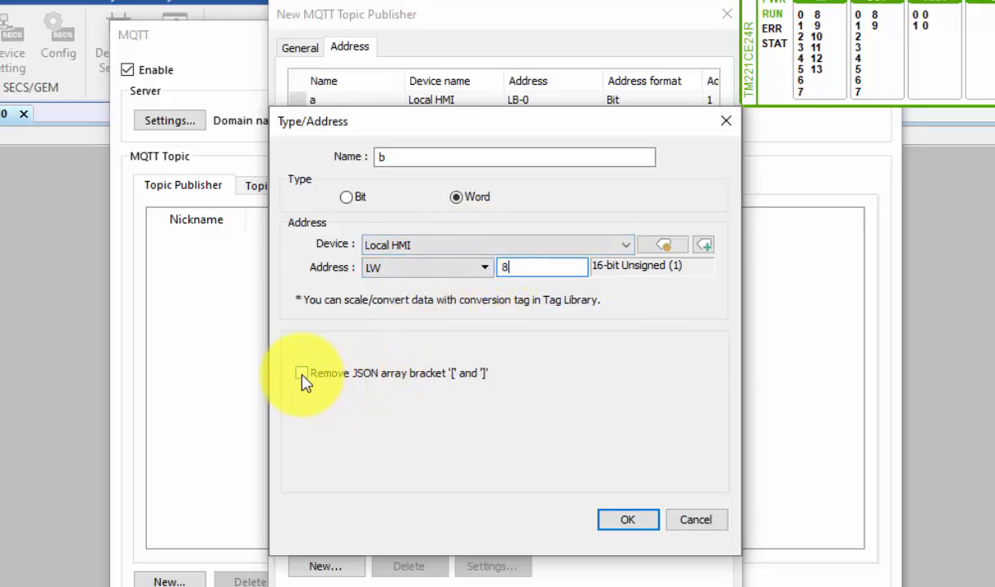
left_click(628, 522)
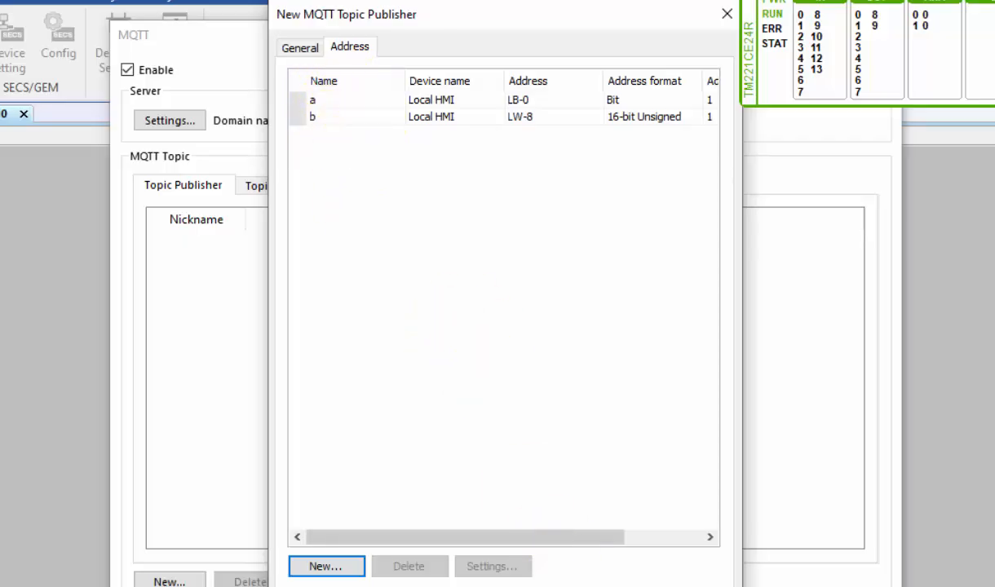
left_click(526, 586)
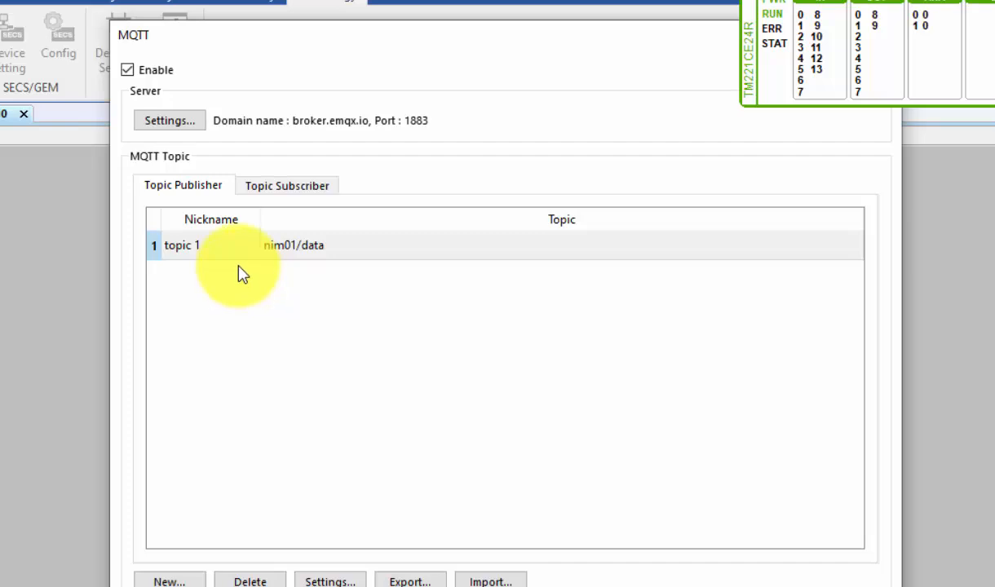
Step: Show the topic subscriber list, then switch to the tutorial page and review steps 5 to 28 on publisher addresses and the six topic subscribers
left_click(303, 186)
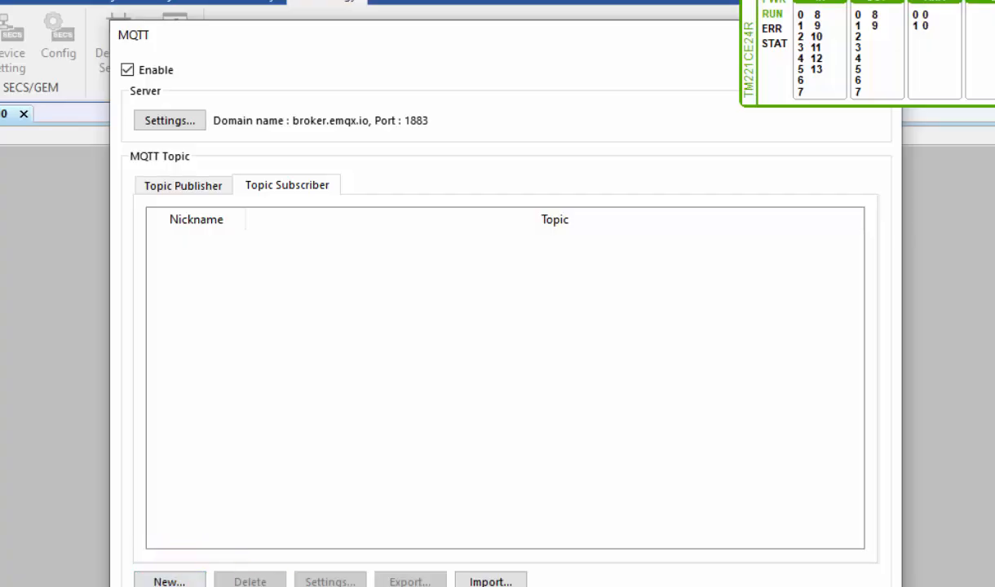
left_click(235, 586)
scroll(207, 500, "down", 2)
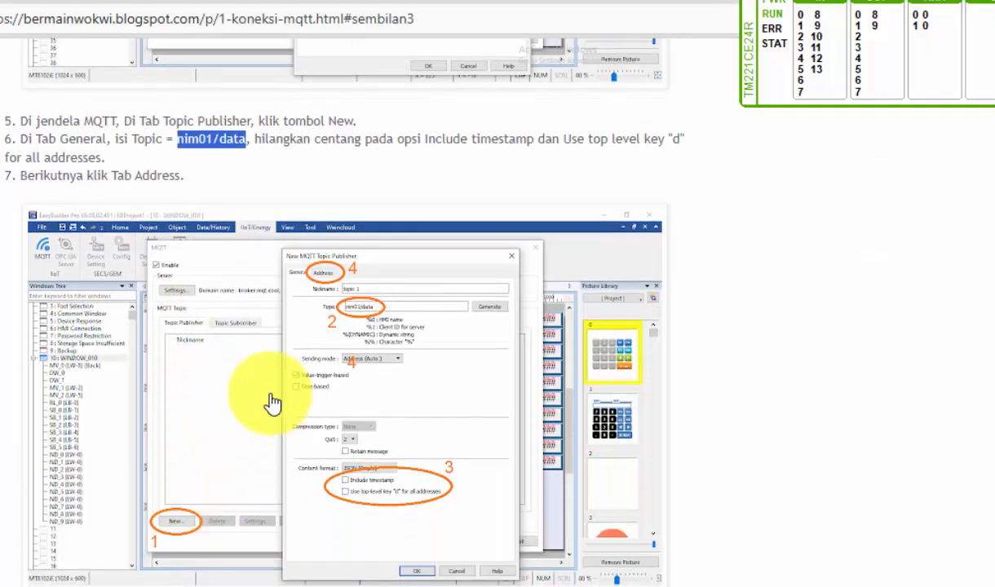
scroll(273, 402, "down", 5)
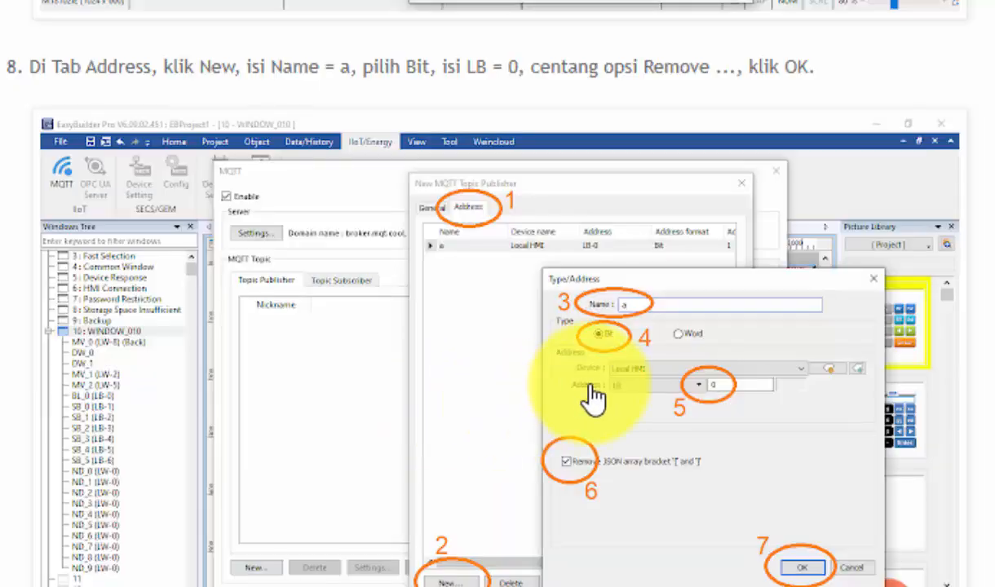
scroll(594, 393, "down", 7)
scroll(393, 241, "up", 1)
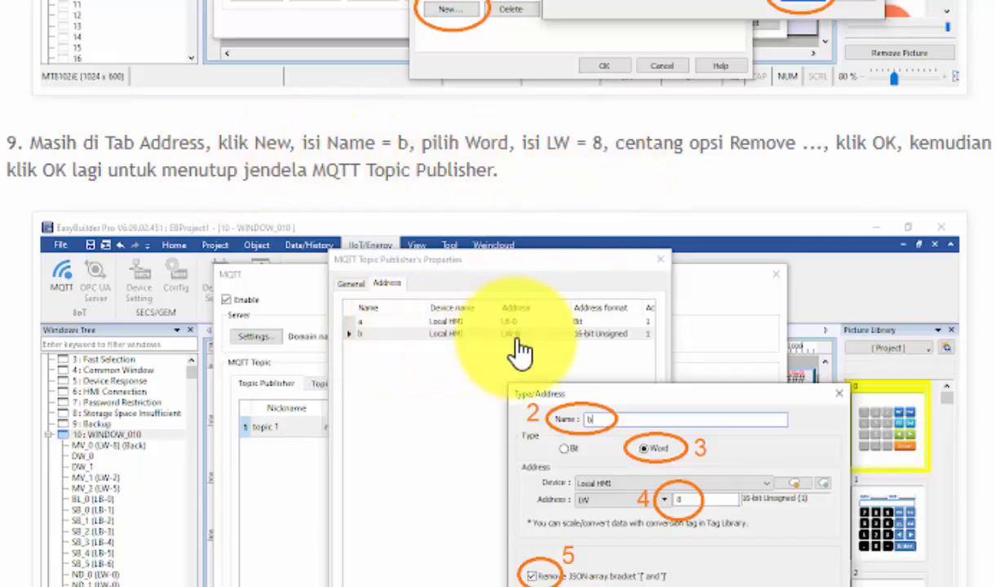
scroll(514, 345, "down", 6)
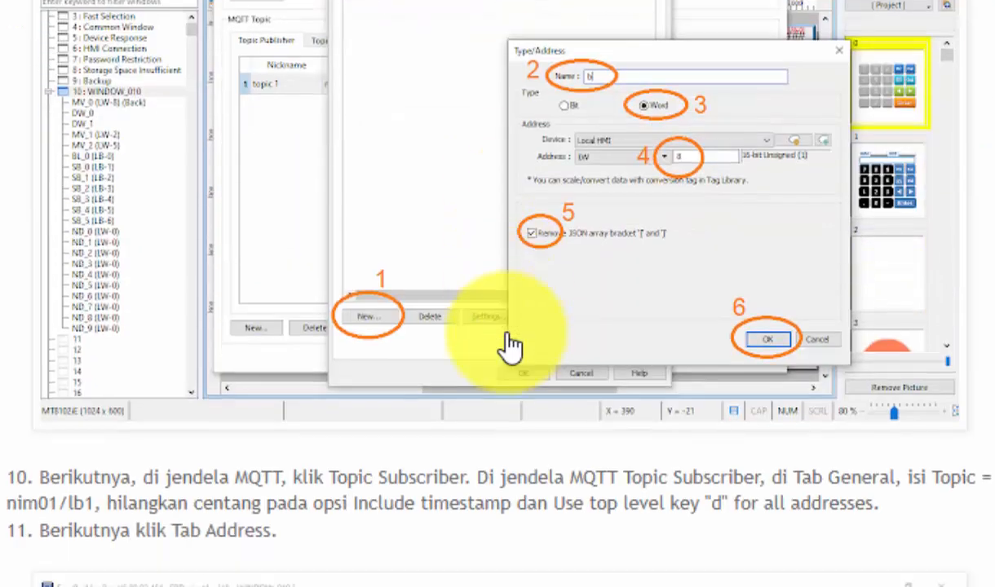
scroll(511, 345, "down", 2)
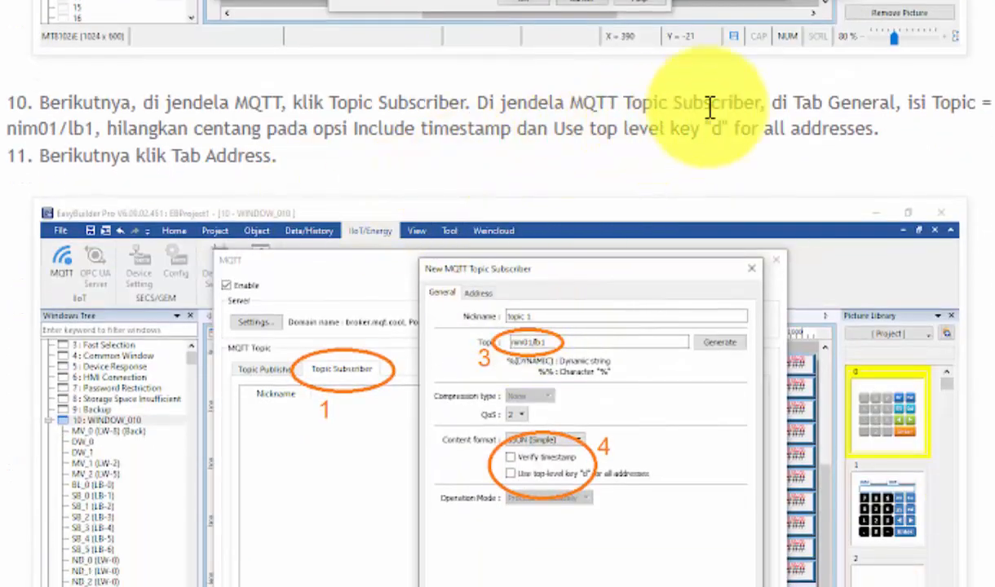
scroll(515, 375, "down", 2)
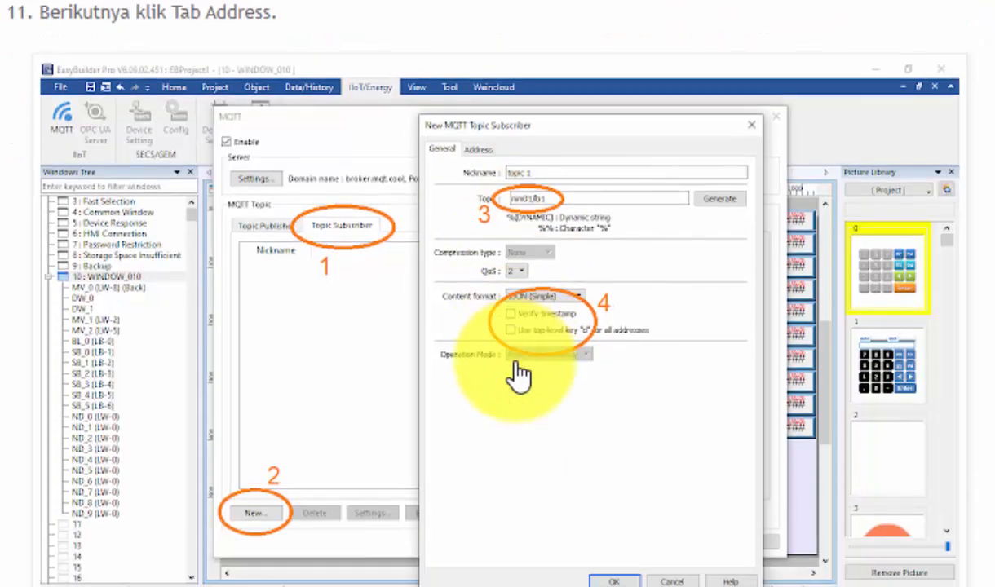
scroll(519, 376, "down", 8)
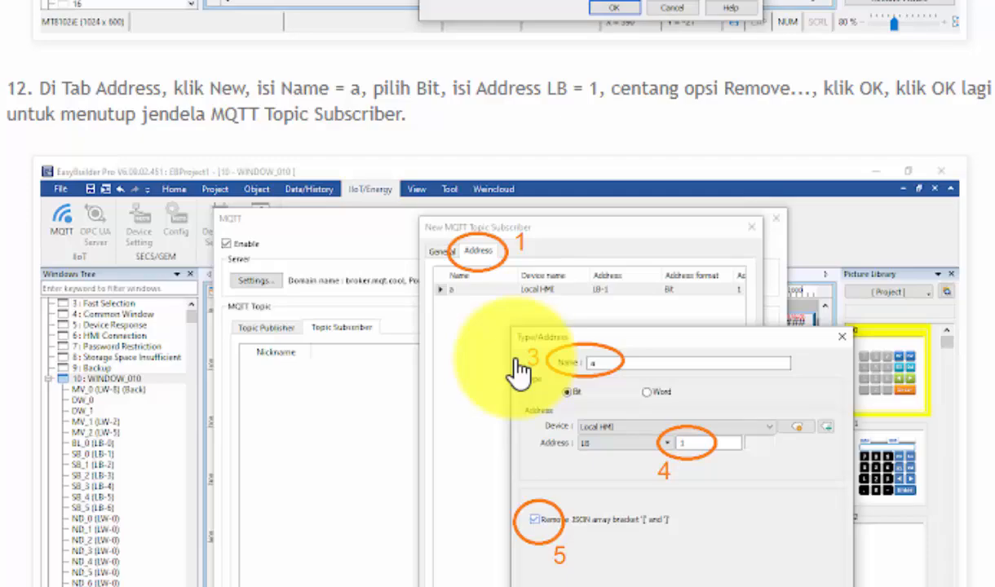
scroll(516, 371, "down", 15)
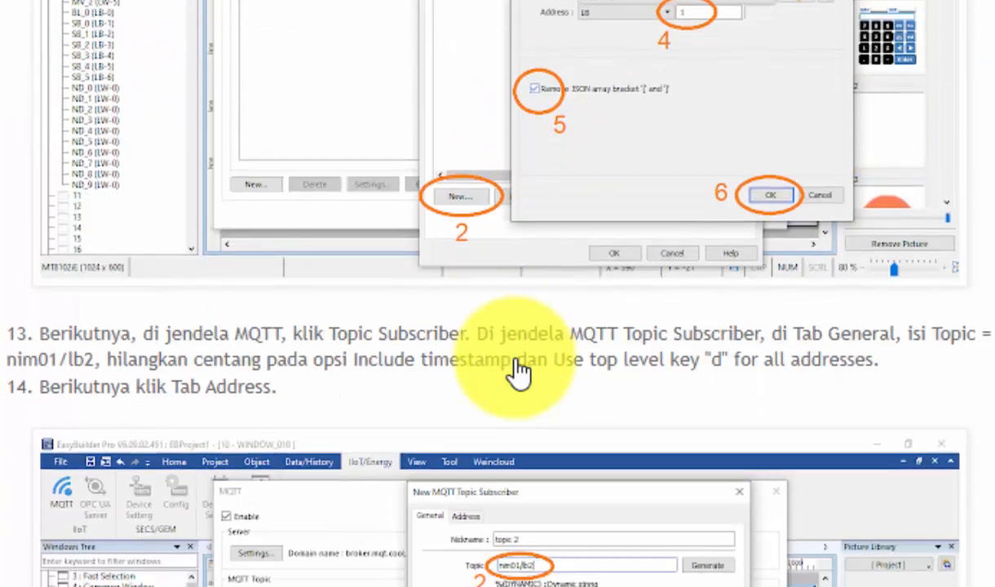
scroll(518, 371, "down", 20)
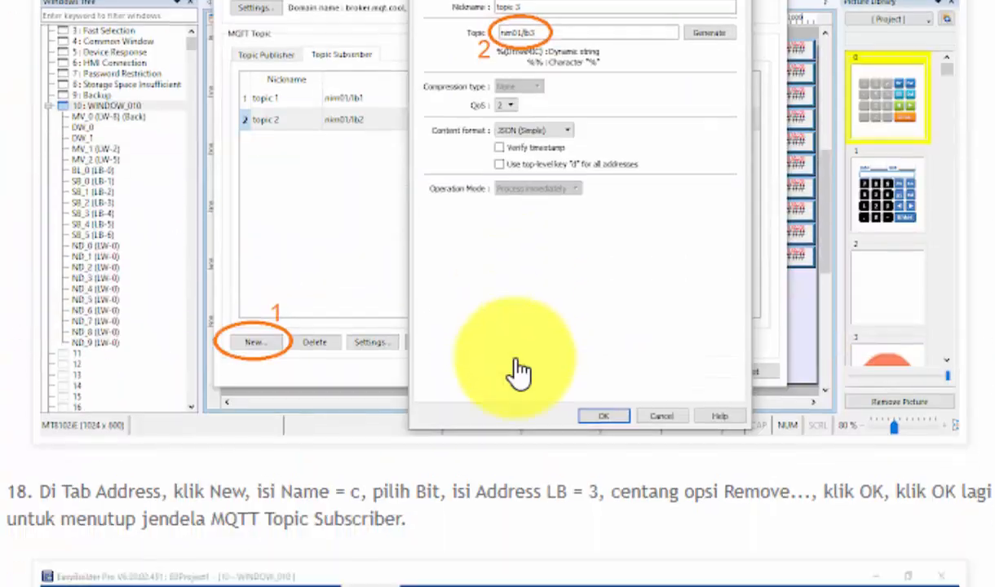
scroll(519, 371, "down", 20)
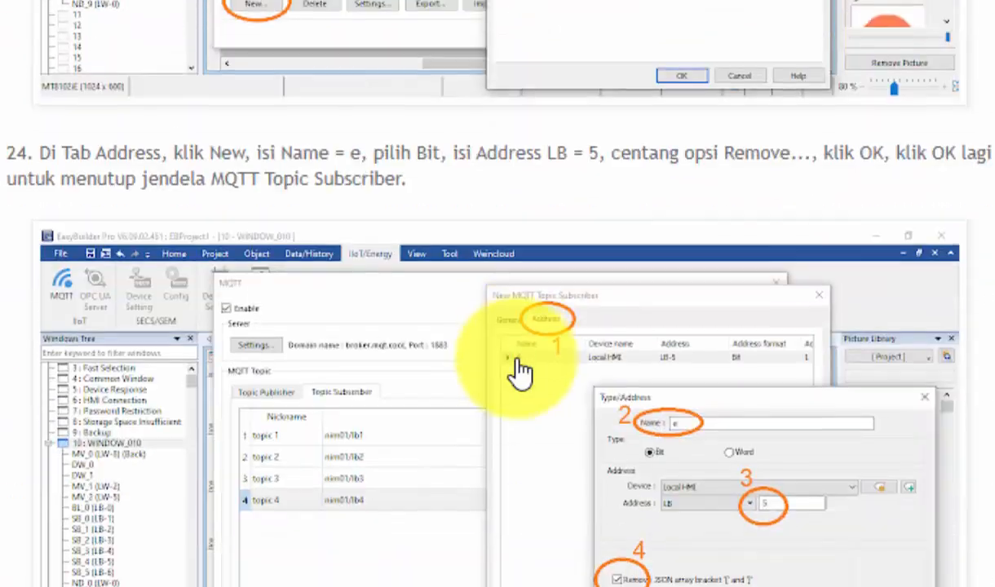
scroll(519, 371, "down", 4)
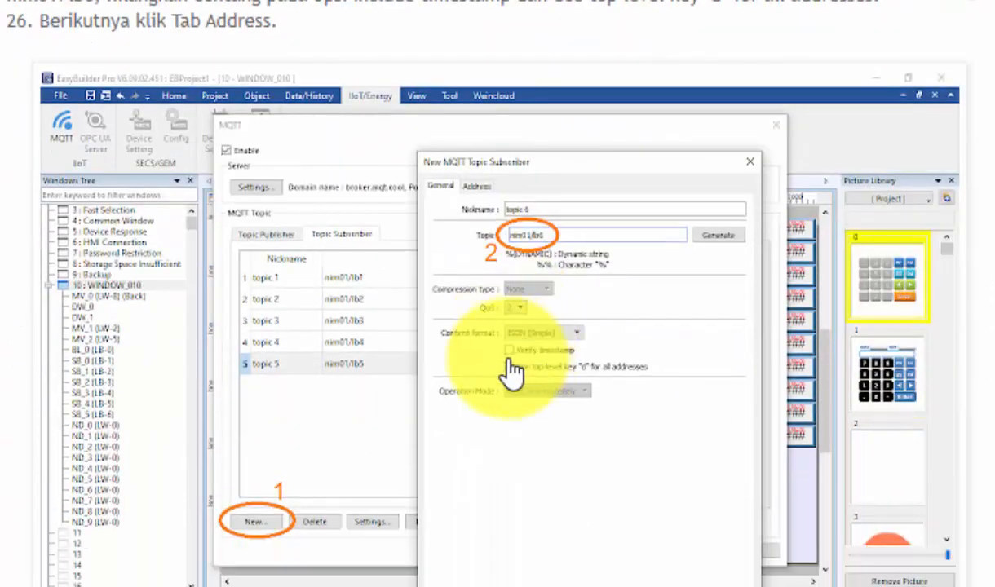
scroll(519, 372, "down", 15)
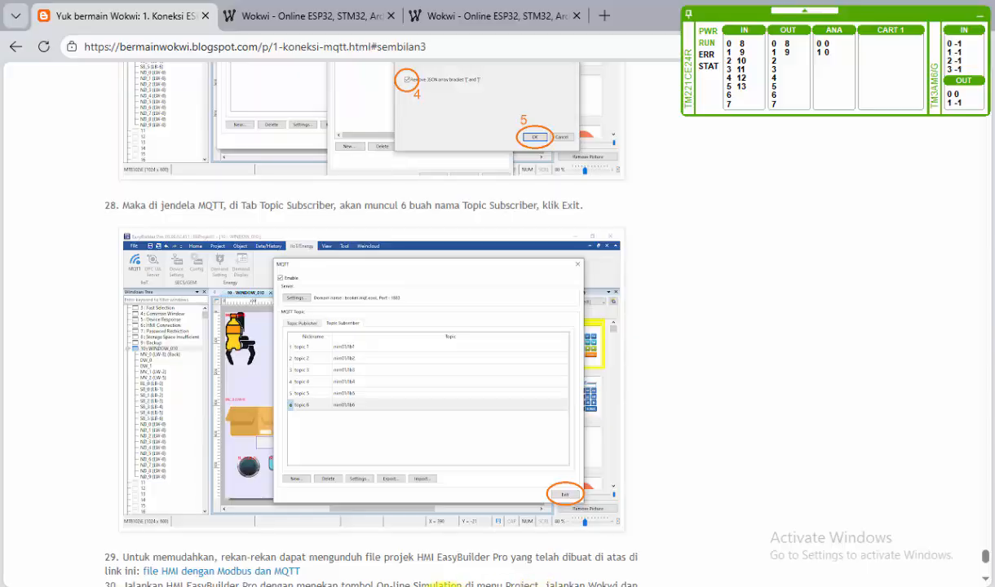
Step: Switch back to EasyBuilder Pro and create a topic subscriber with topic nim01/lb1, without timestamp verification or the top-level key "d"
left_click(445, 586)
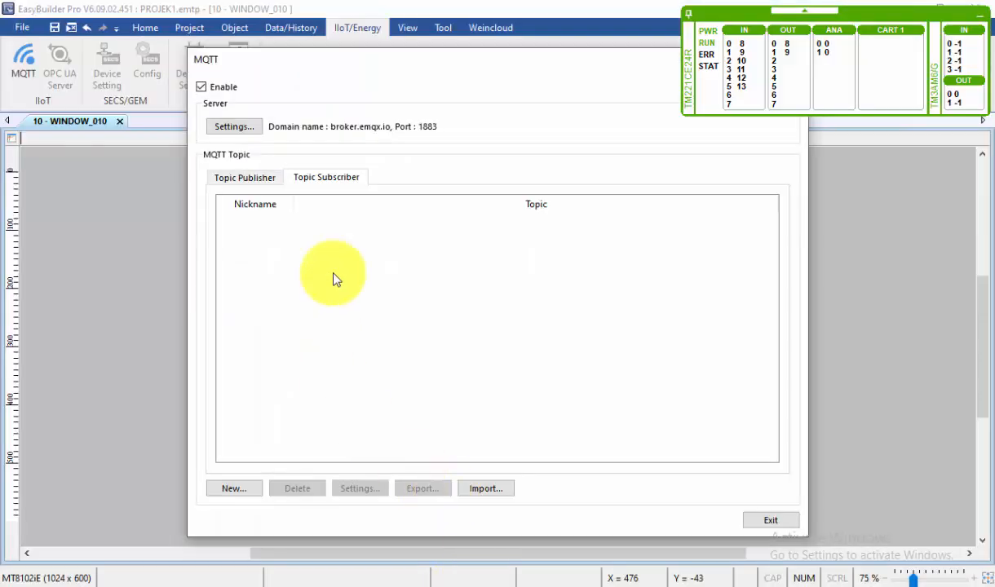
left_click(255, 489)
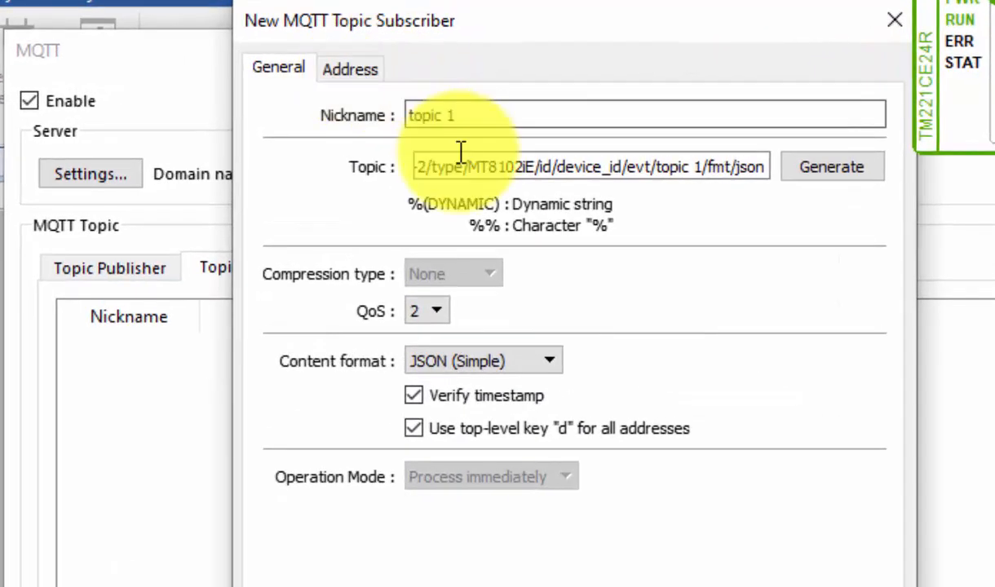
left_click(441, 121)
key("ctrl+a")
type("nim")
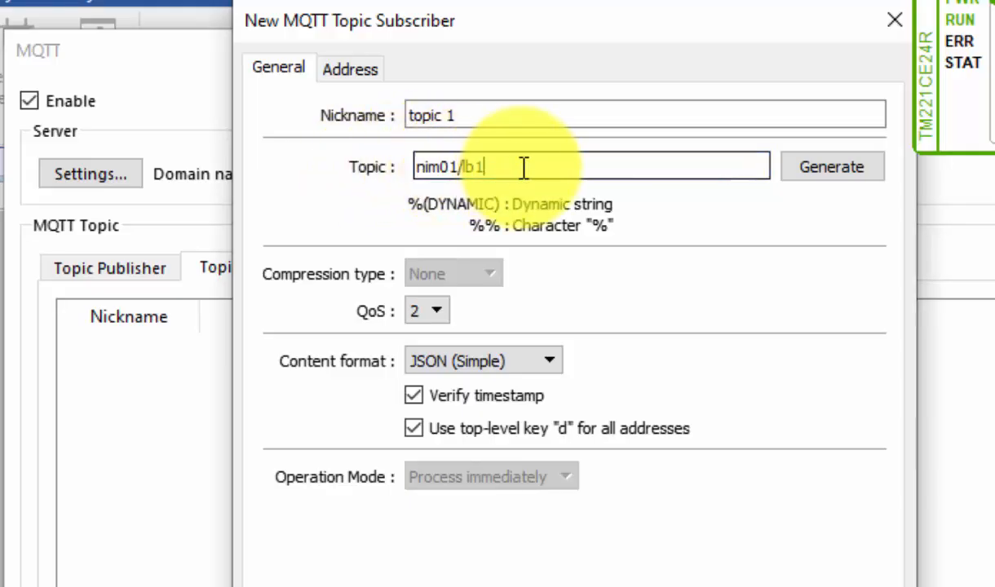
left_click(415, 397)
left_click(414, 429)
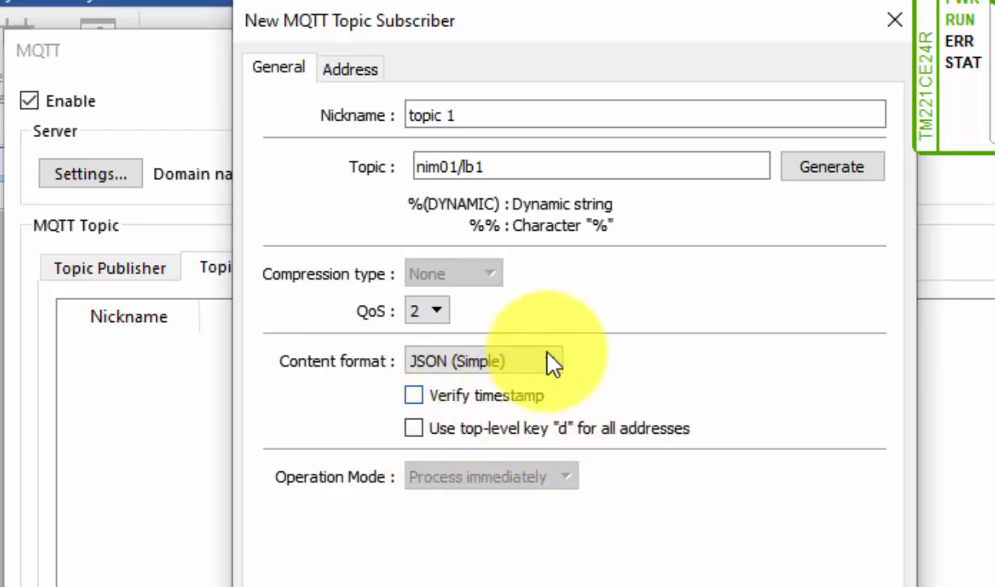
Step: Add a Bit address named a at Local HMI LB-1 with the JSON array brackets removed, then accept the subscriber
left_click(355, 70)
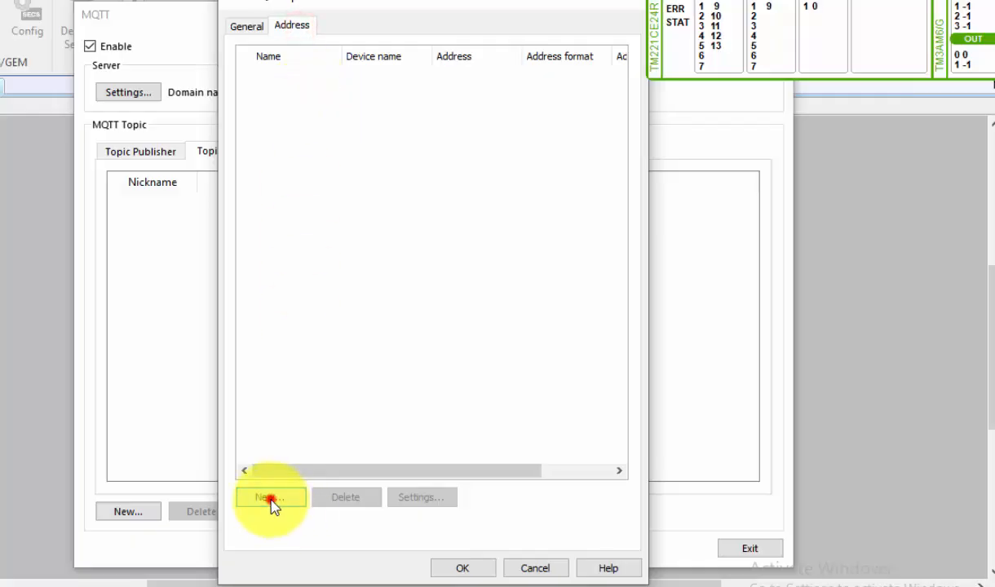
left_click(271, 498)
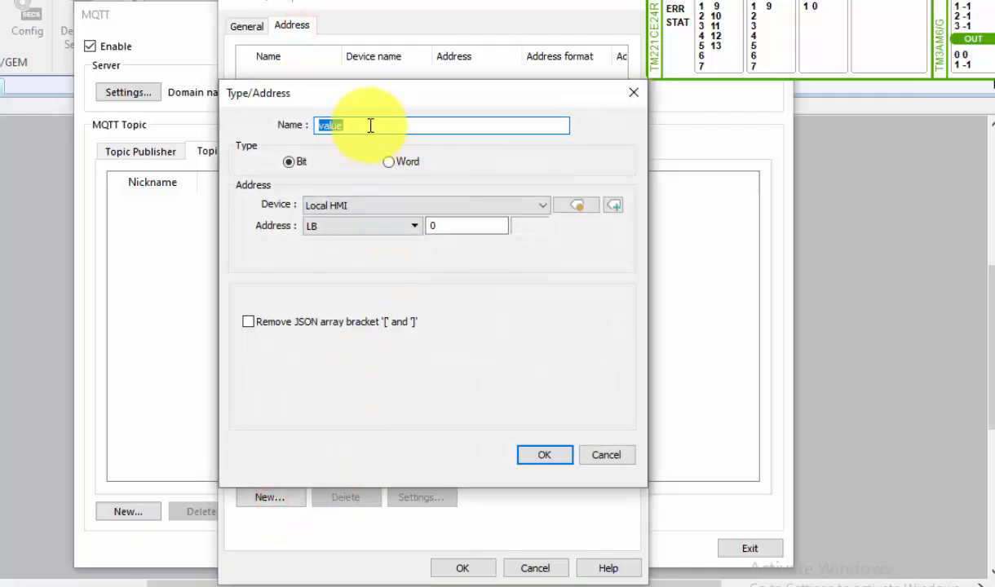
double_click(442, 226)
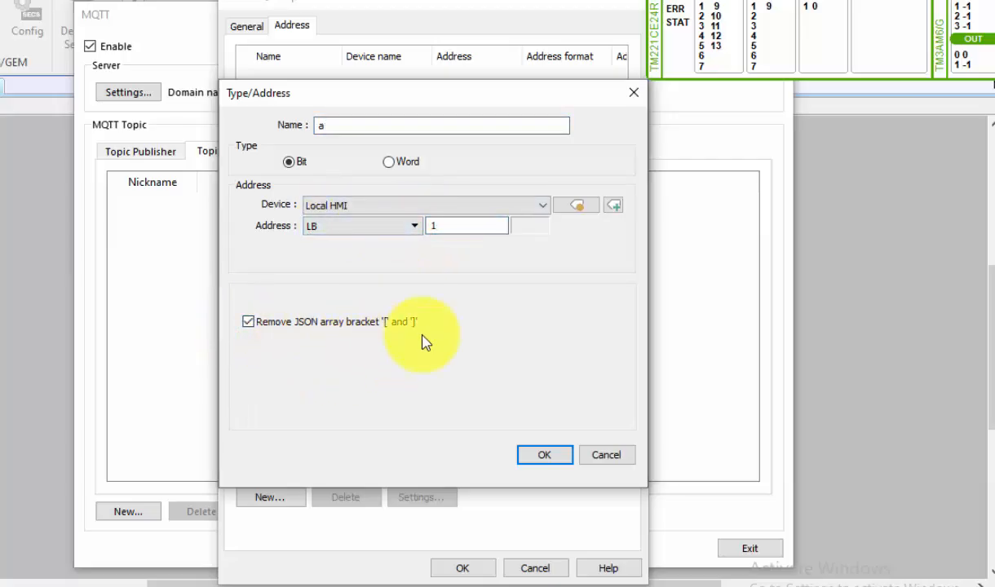
left_click(542, 457)
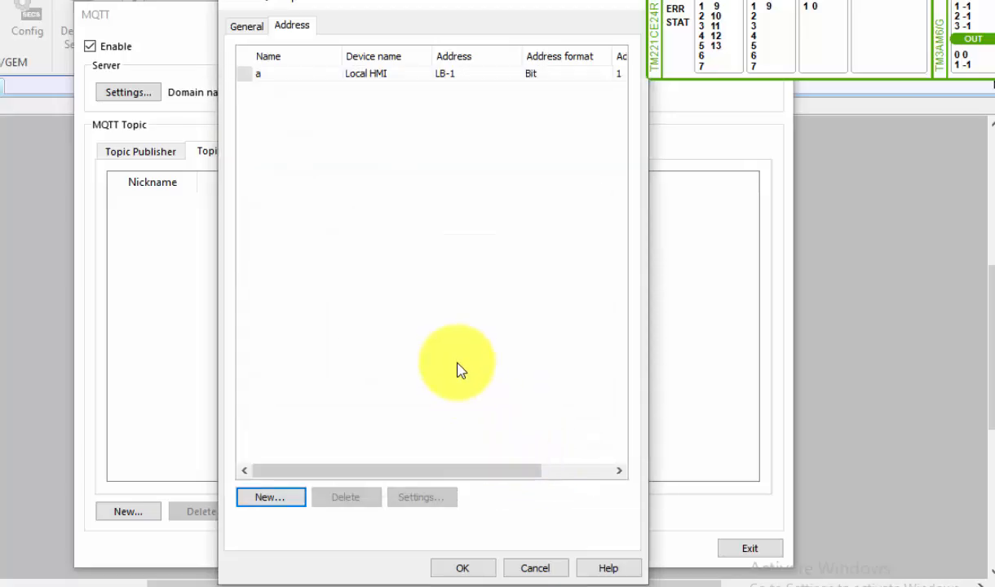
left_click(485, 566)
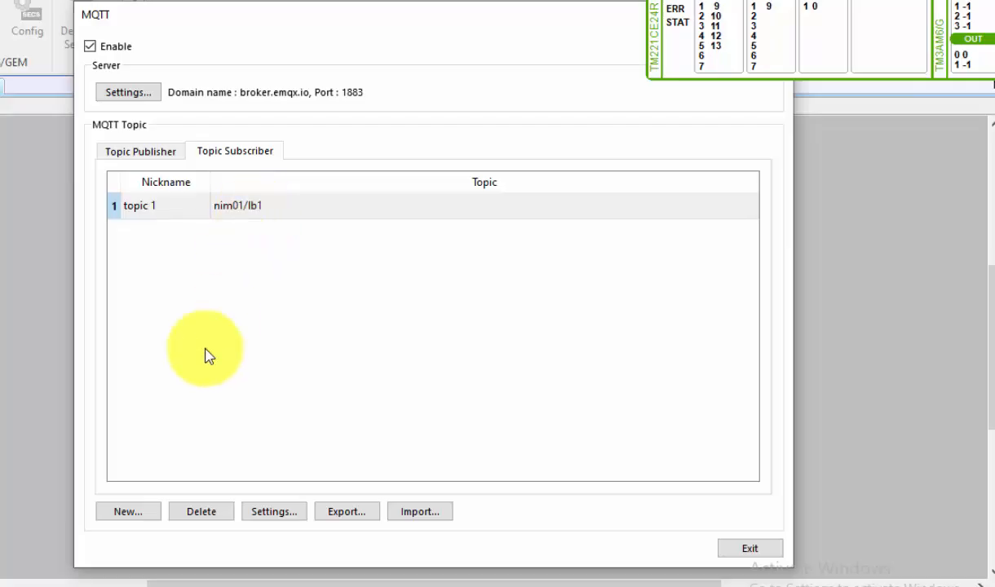
Step: Create a second topic subscriber with topic nim01/lb2
left_click(139, 512)
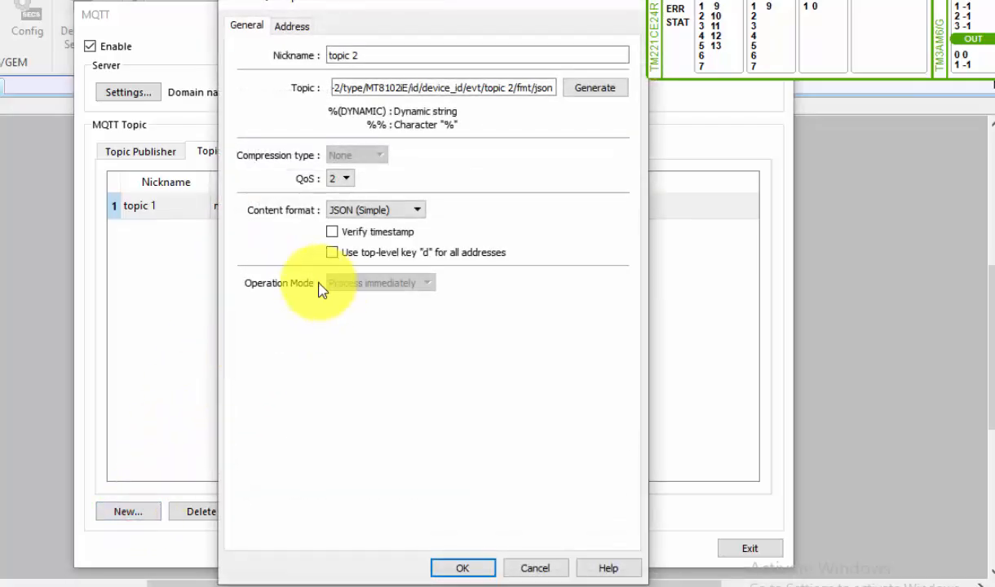
left_click(344, 88)
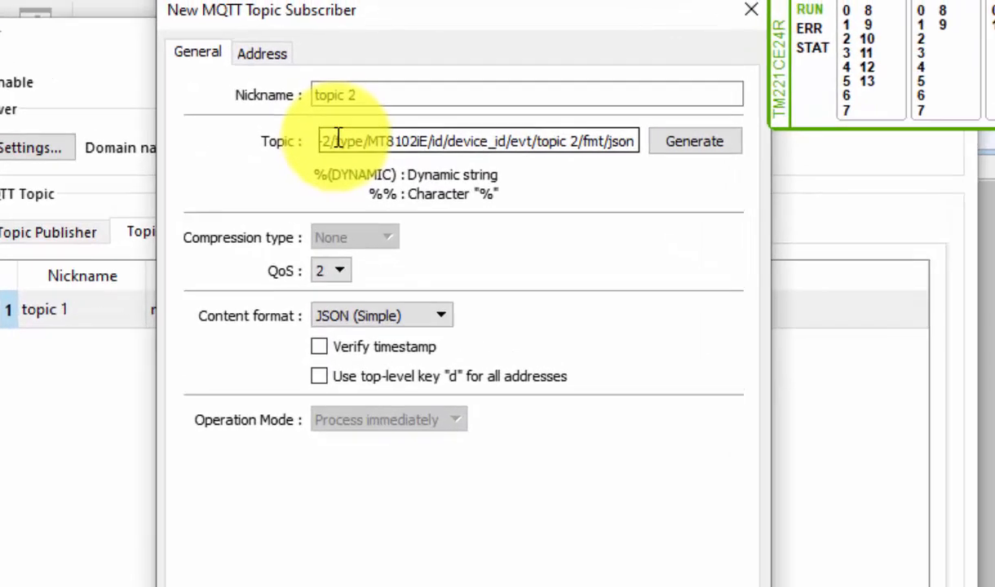
key("ctrl+a")
type("n")
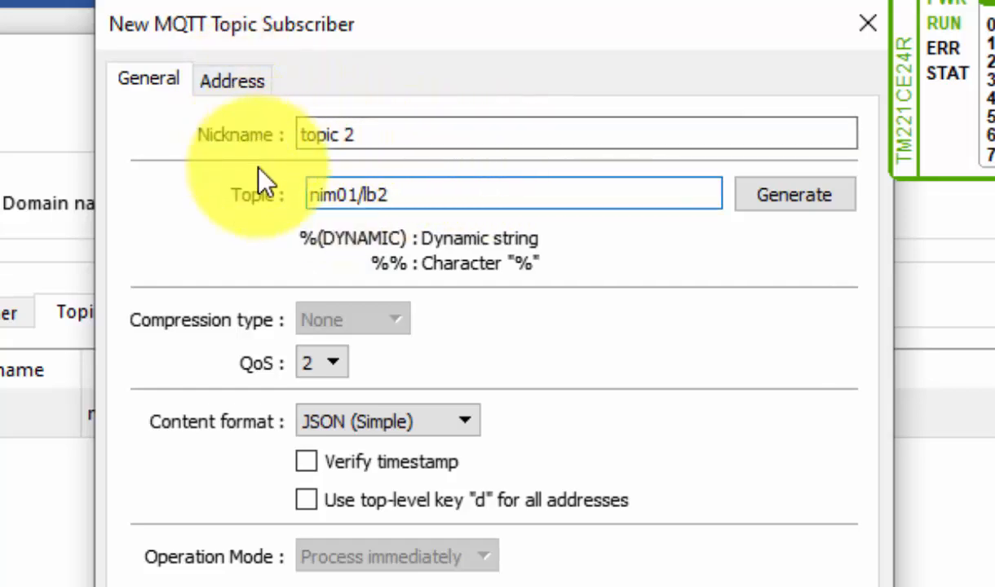
Step: Change the second subscriber's address entry to name b at LB-2 and accept the subscriber
left_click(233, 80)
left_click(180, 168)
double_click(181, 167)
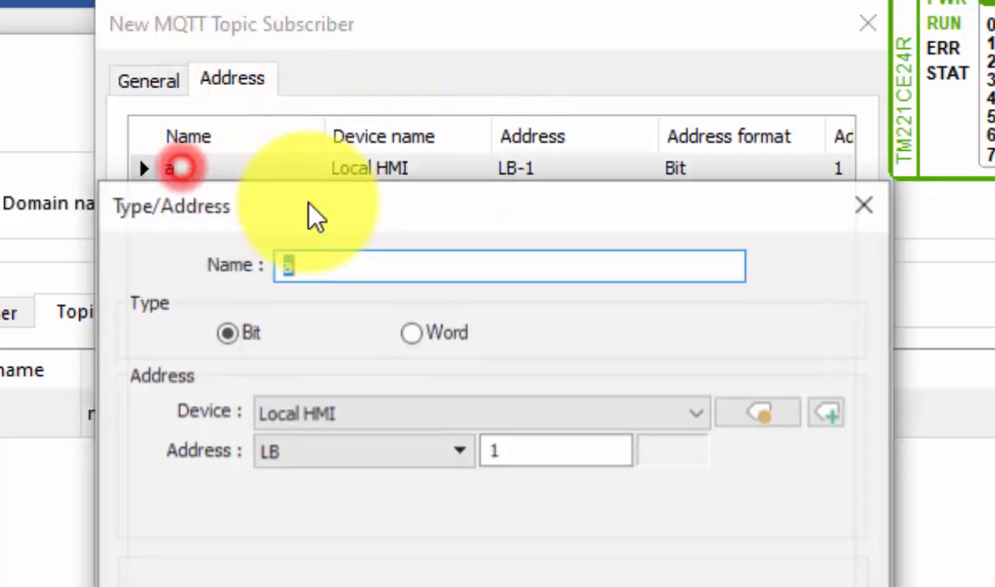
type("b")
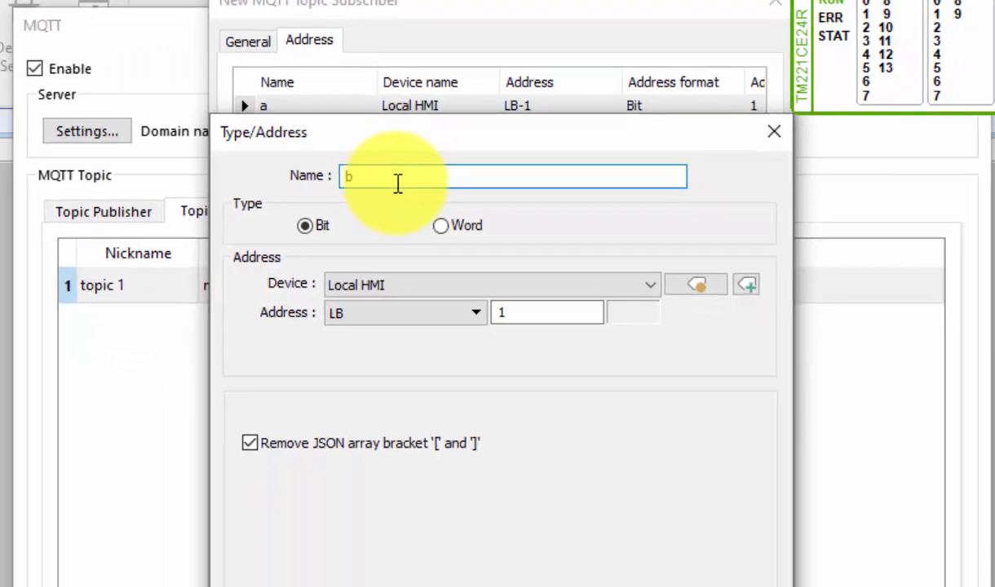
left_click(503, 448)
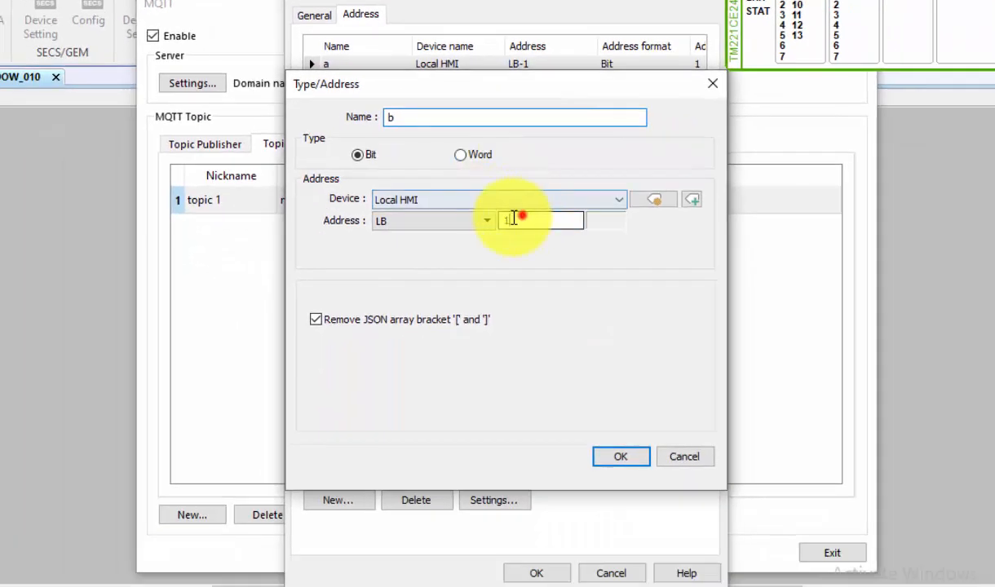
key("BackSpace")
type("2")
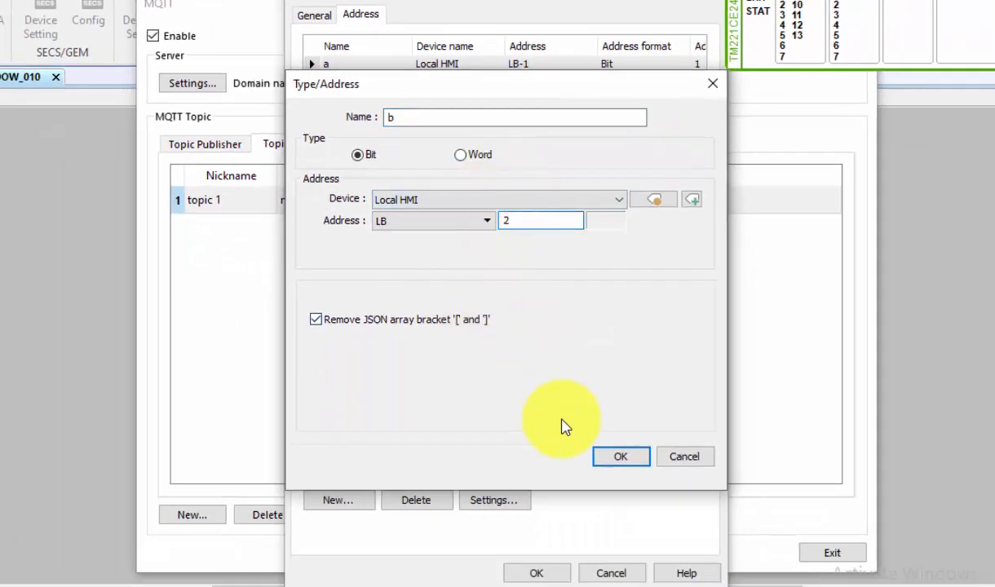
left_click(617, 457)
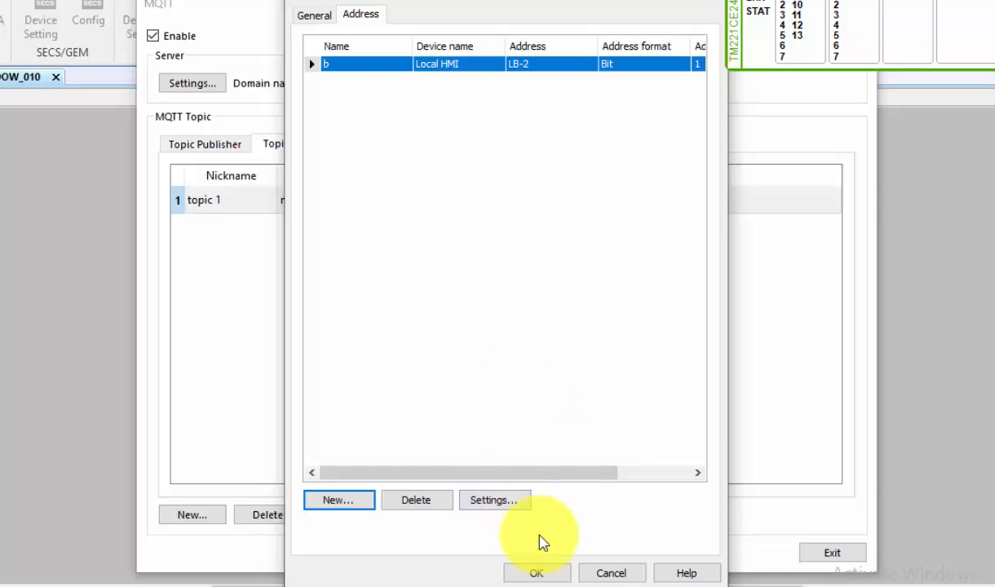
left_click(551, 572)
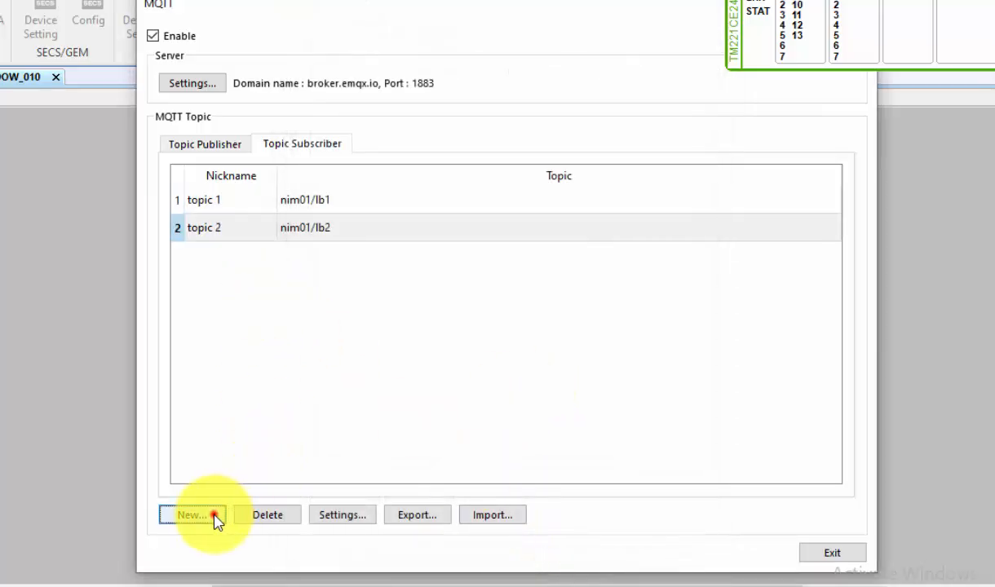
Step: Create a third topic subscriber with topic nim01/lb3
left_click(214, 514)
left_click(443, 73)
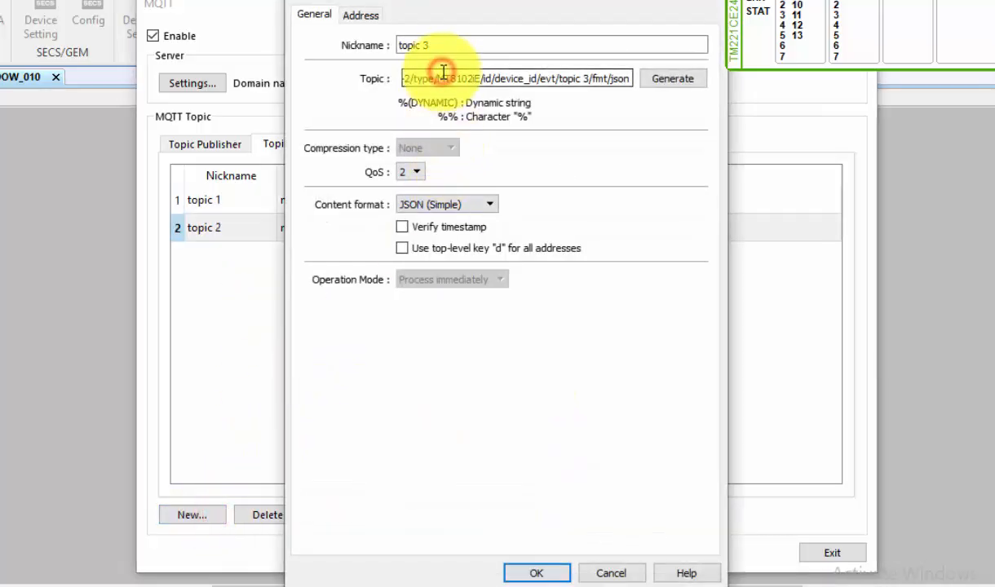
key("ctrl+a")
type("m")
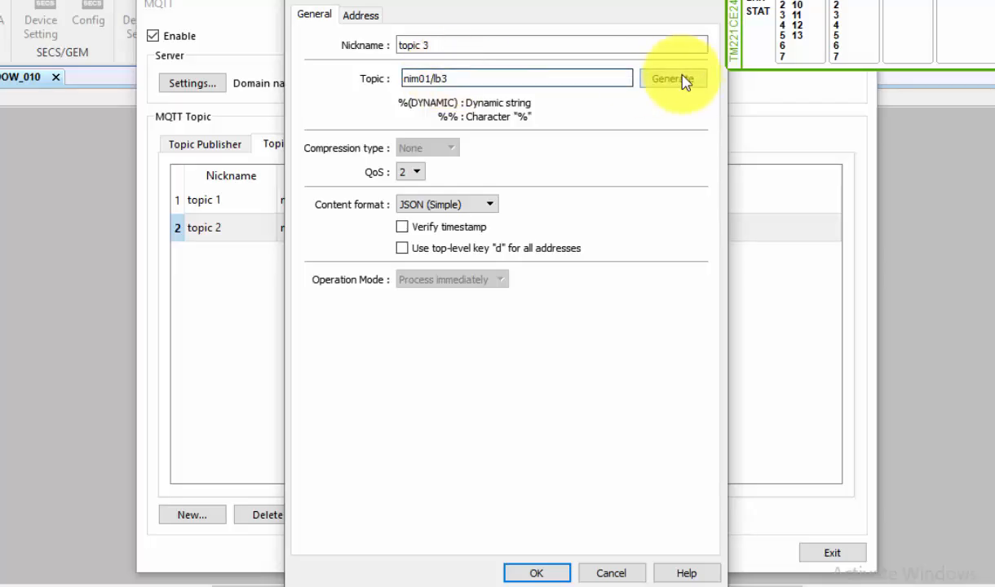
Step: Set the third subscriber's address entry to LB-3 on the Local HMI
left_click(369, 18)
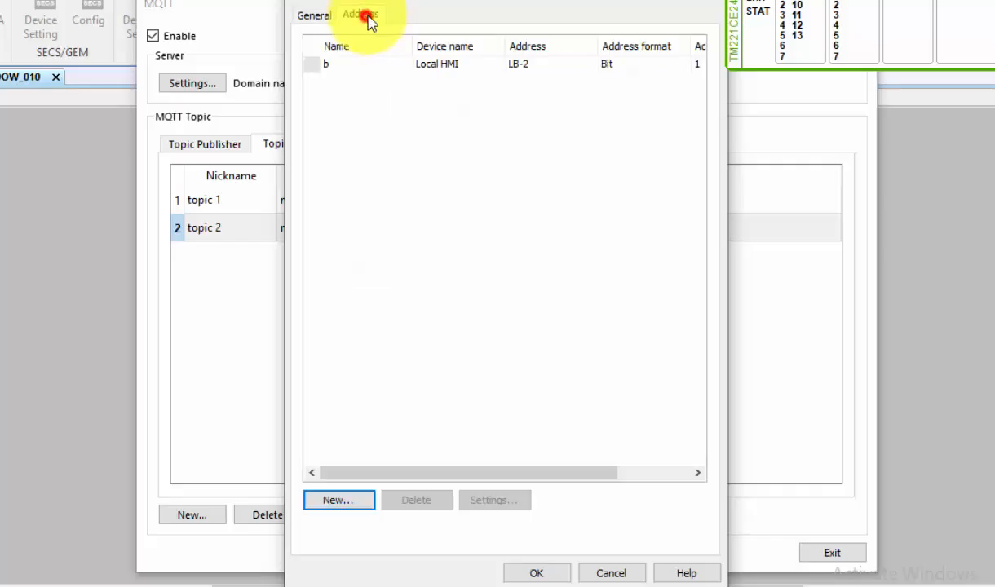
double_click(345, 60)
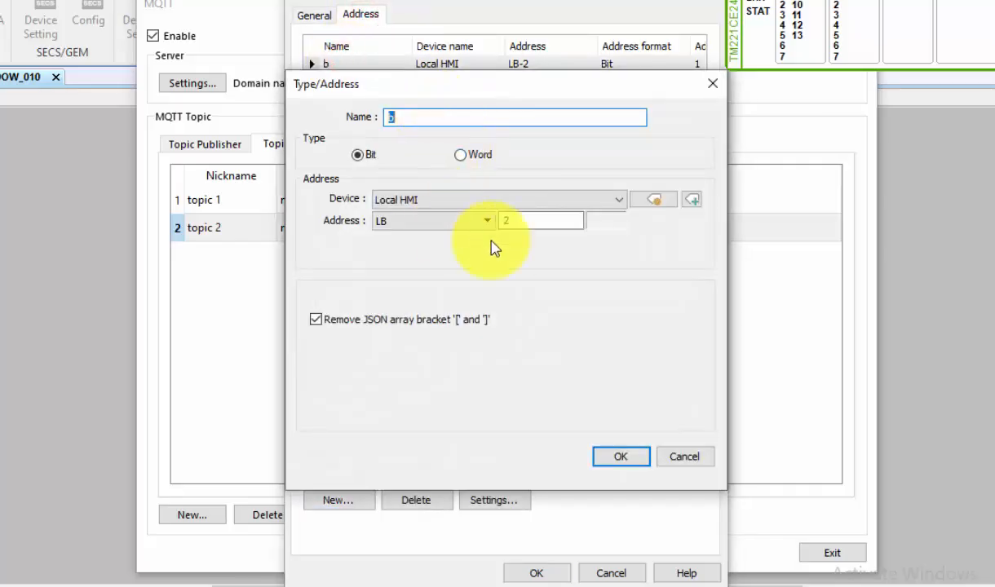
left_click(512, 221)
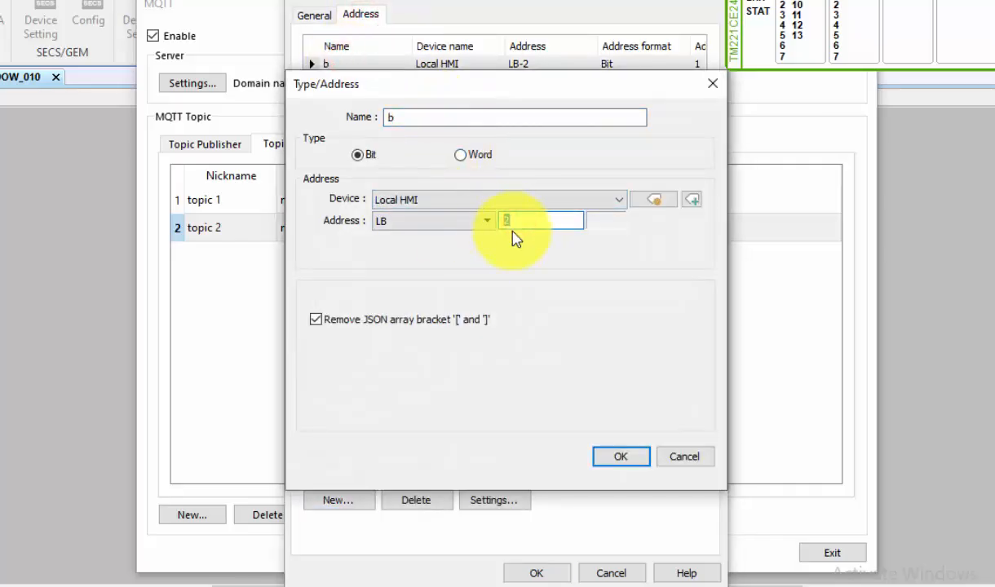
left_click(621, 459)
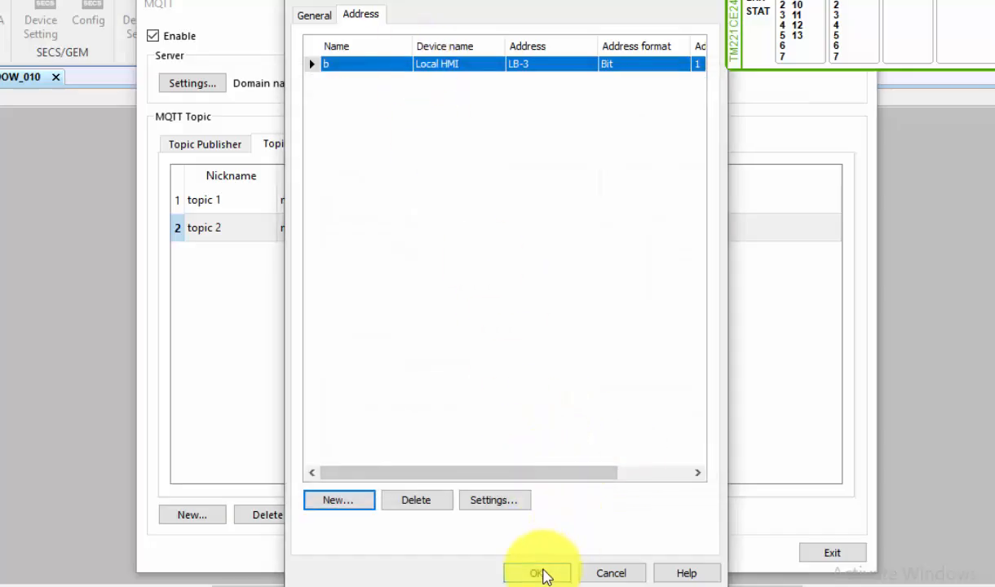
Step: Rename the third subscriber's address entry to c and accept the subscriber
left_click_drag(423, 1, 462, 271)
double_click(365, 333)
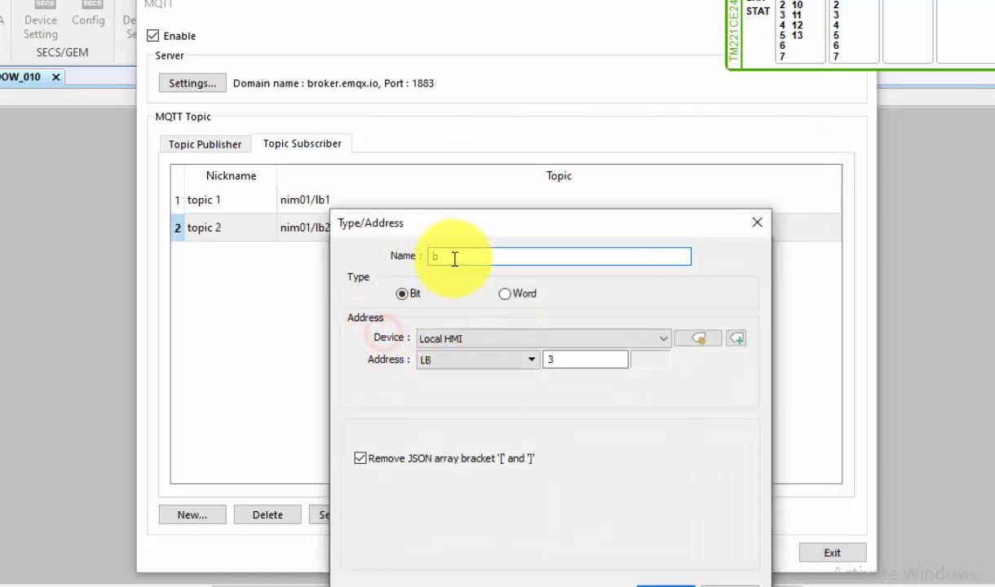
double_click(453, 258)
type("c")
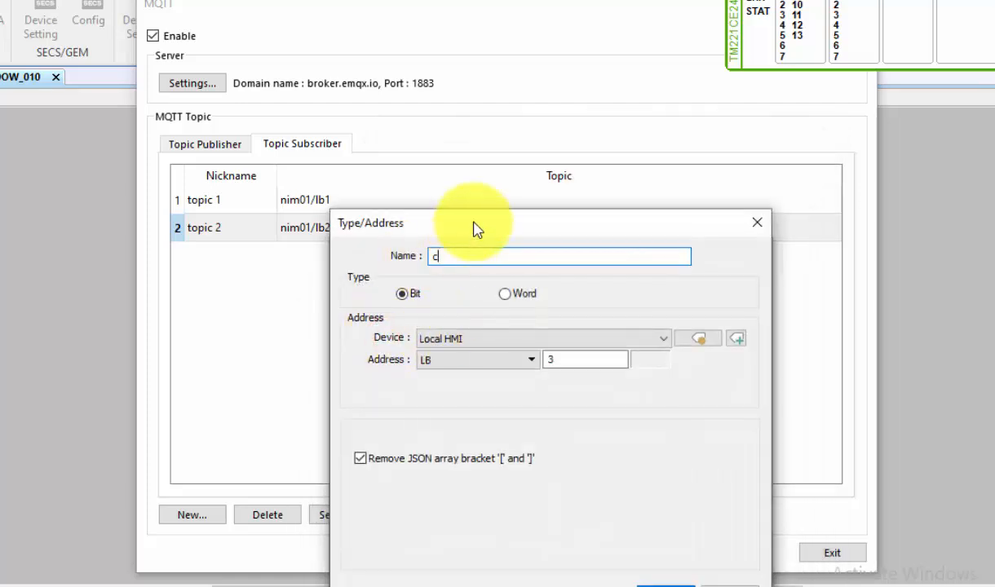
left_click_drag(473, 231, 473, 58)
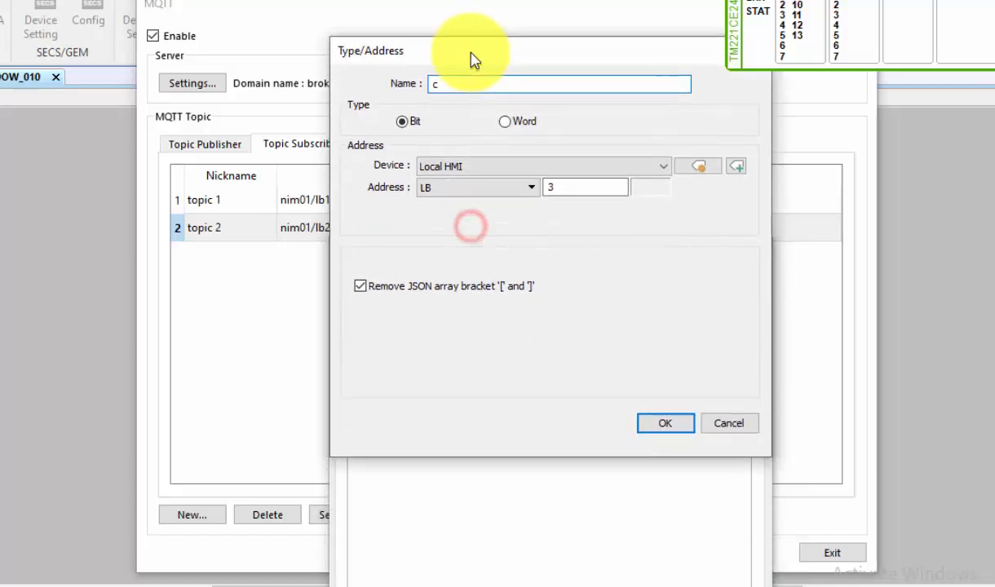
left_click(646, 424)
left_click(534, 567)
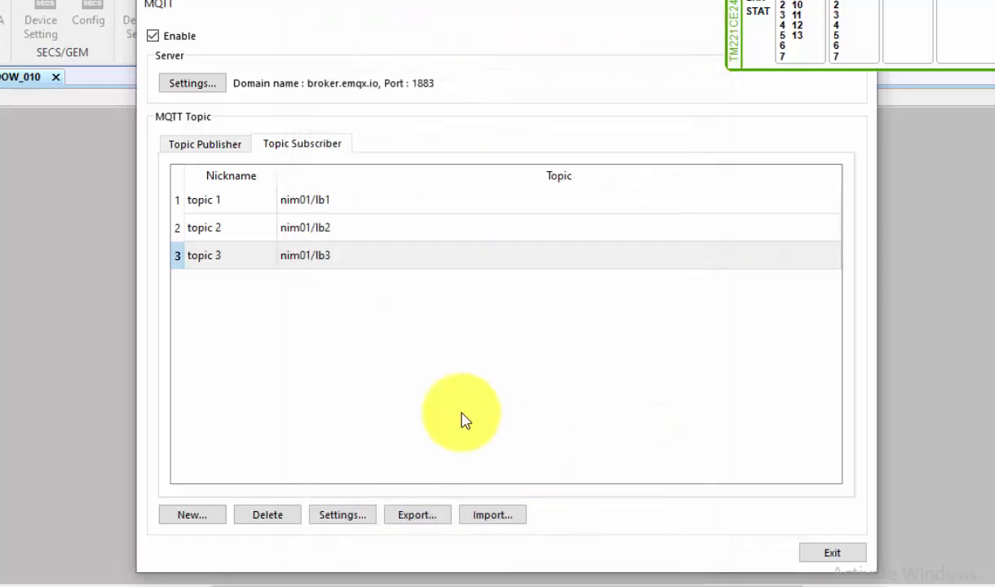
Step: Create a fourth topic subscriber with topic nim01/lb4
left_click(206, 515)
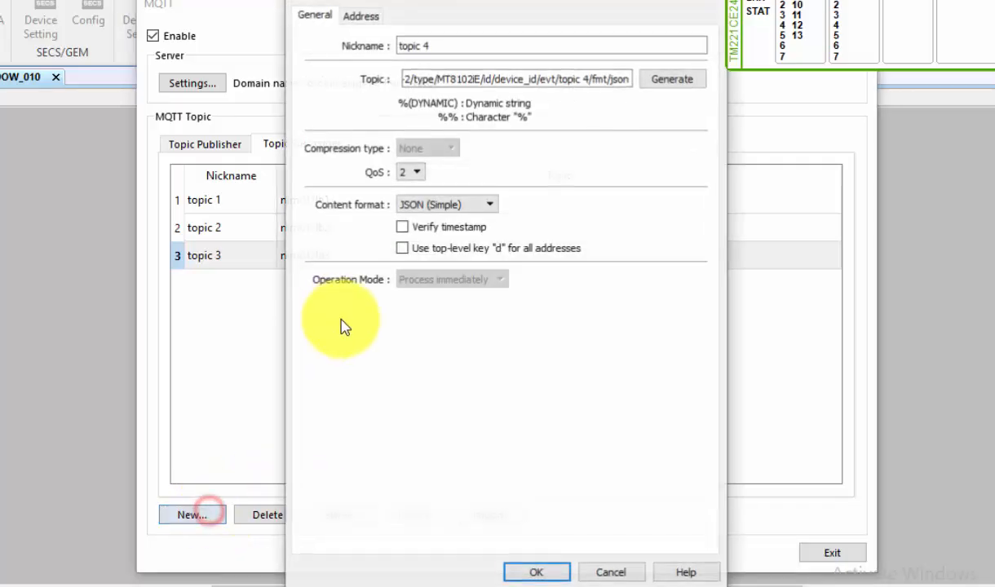
left_click(434, 78)
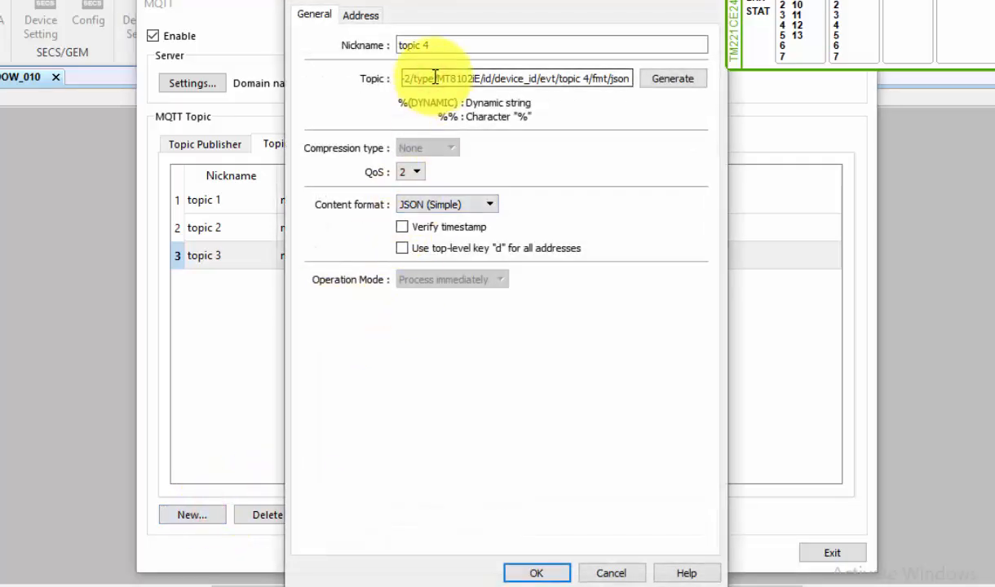
key("ctrl+a")
type("n")
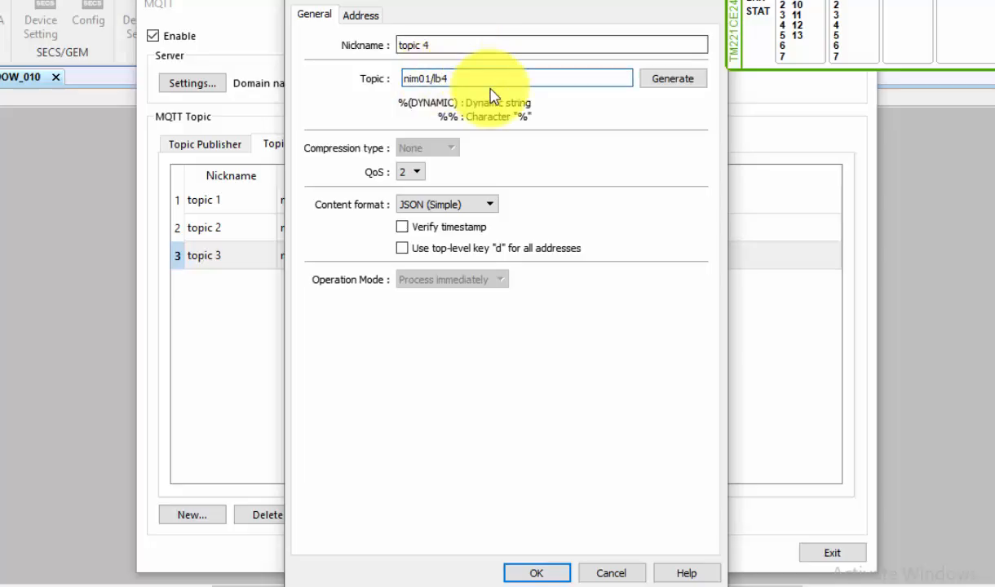
Step: Change the fourth subscriber's address entry to name d at LB-4 and accept the subscriber
left_click(364, 16)
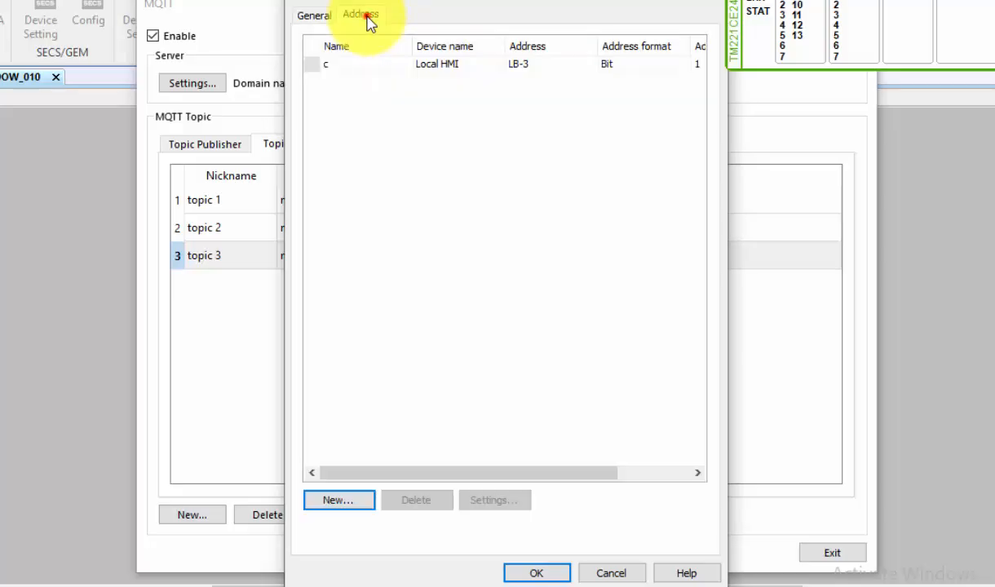
double_click(351, 66)
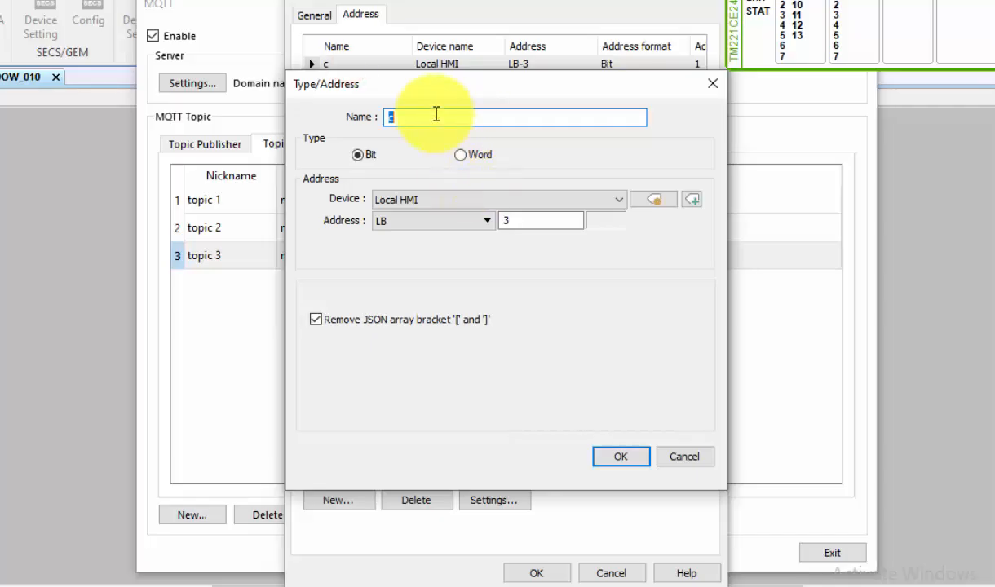
double_click(425, 121)
type("d")
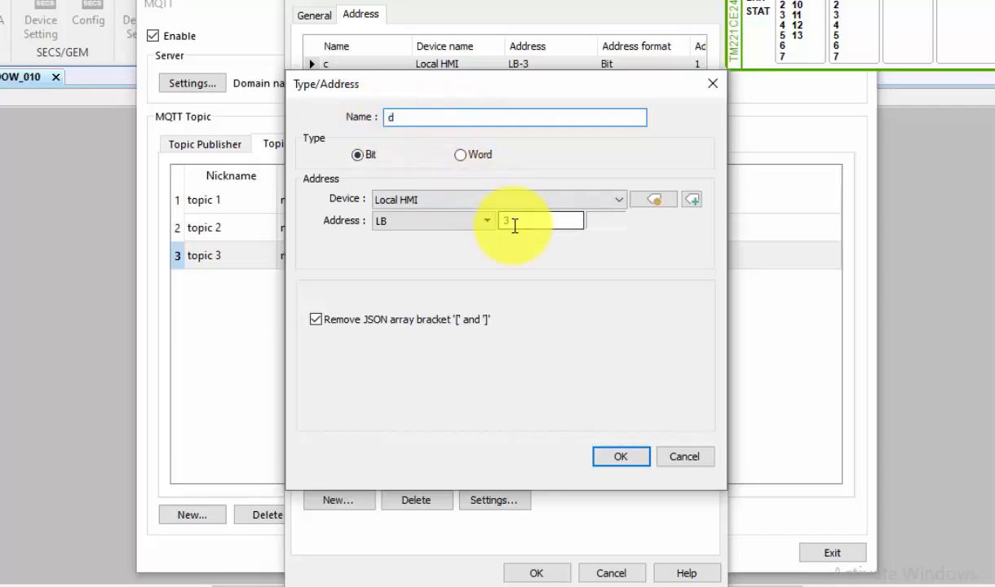
left_click(488, 222)
key("Tab")
type("4")
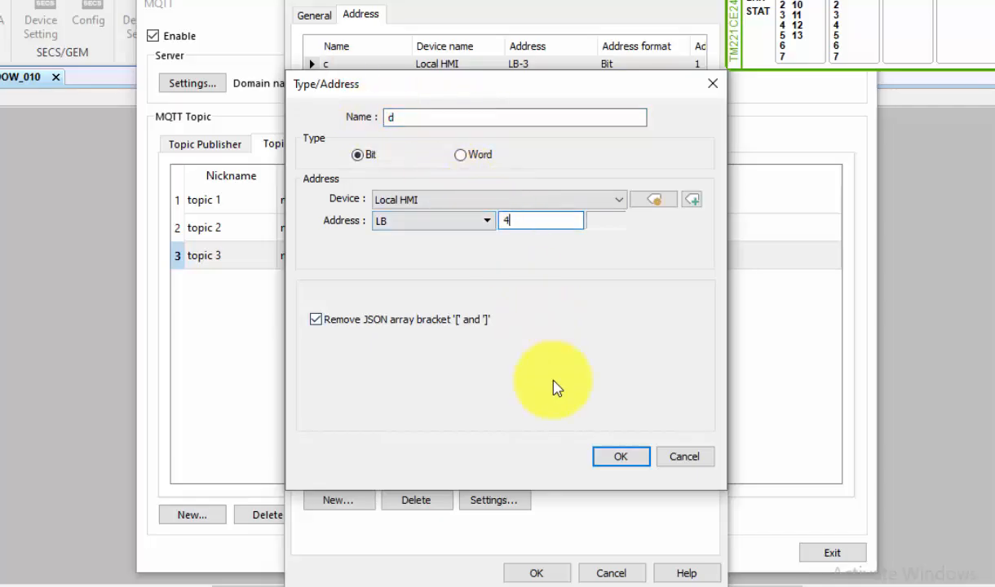
left_click(618, 459)
left_click(536, 573)
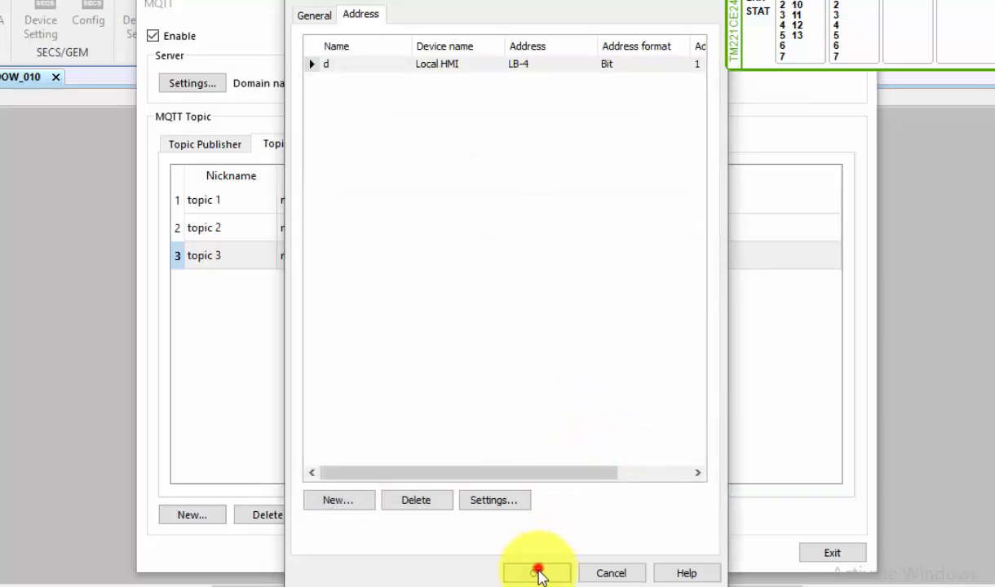
Step: Create a fifth topic subscriber with topic nim01/lb5
left_click(189, 514)
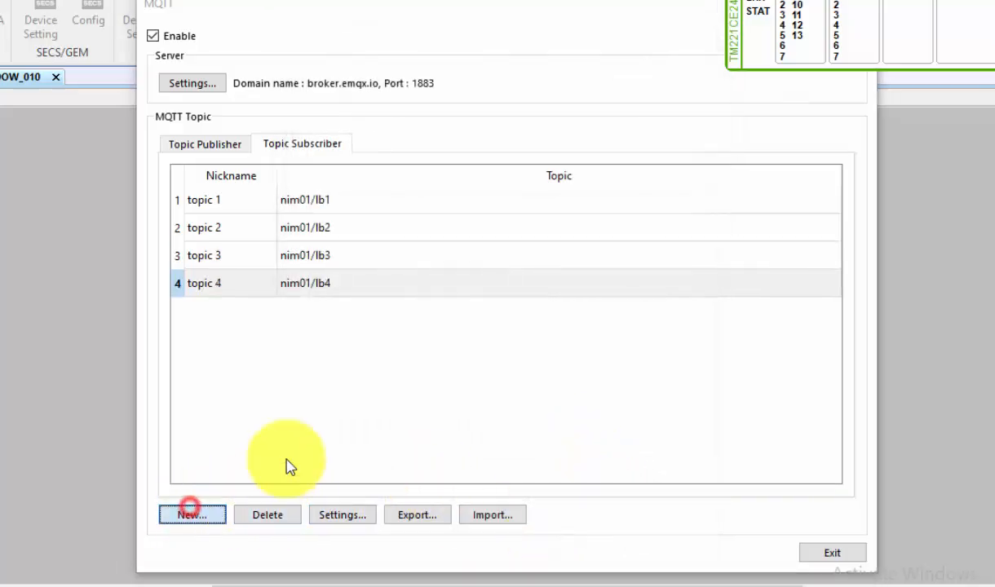
left_click(439, 81)
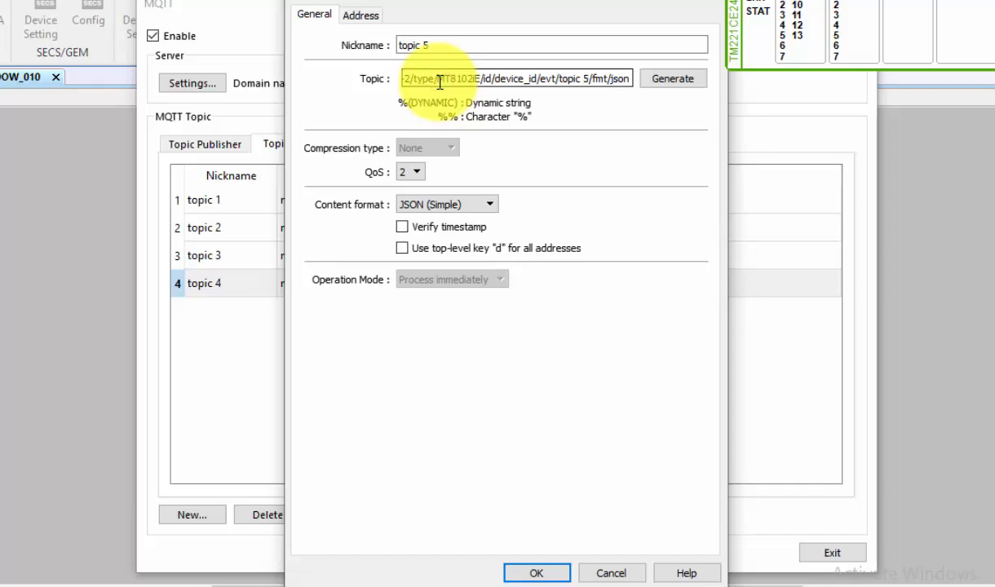
key("ctrl+a")
type("n")
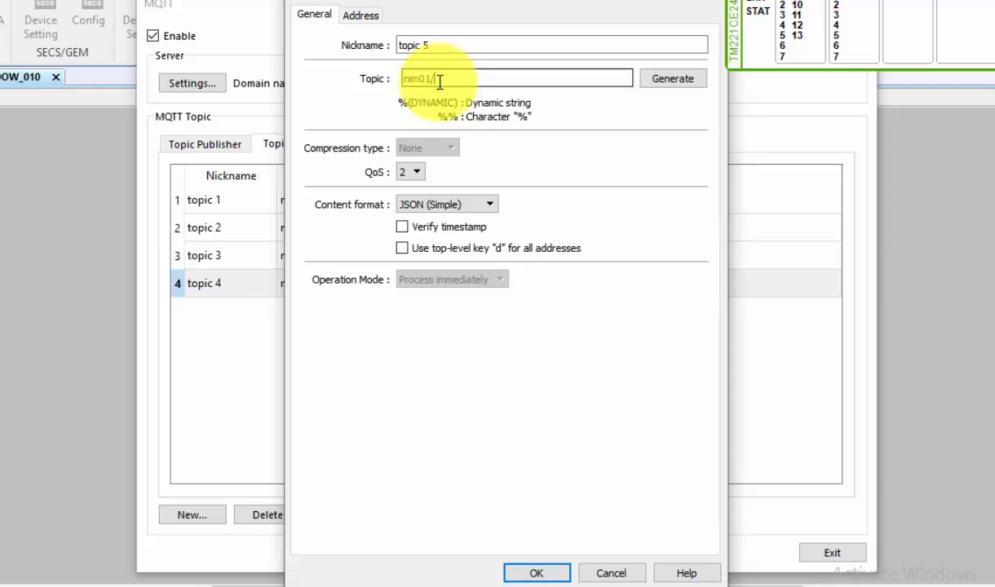
type("im01/lb5")
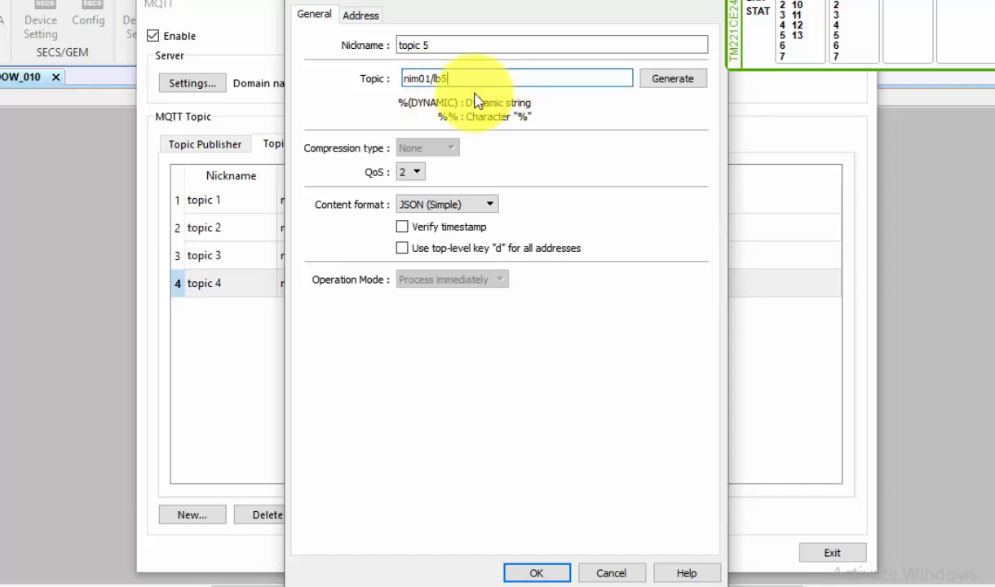
Step: Change the fifth subscriber's address entry to name e at LB-5 and accept the subscriber
left_click(359, 16)
double_click(356, 62)
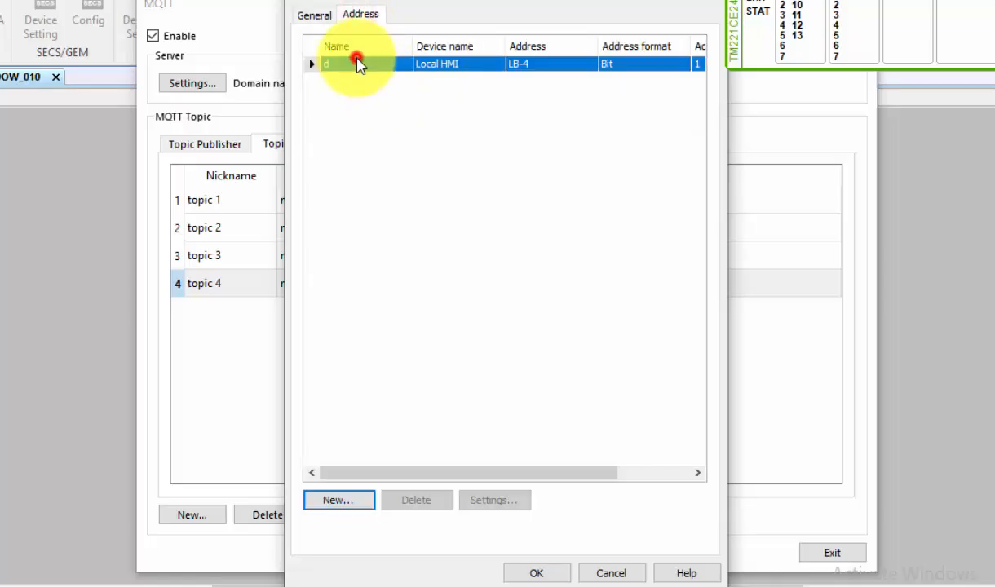
type("e")
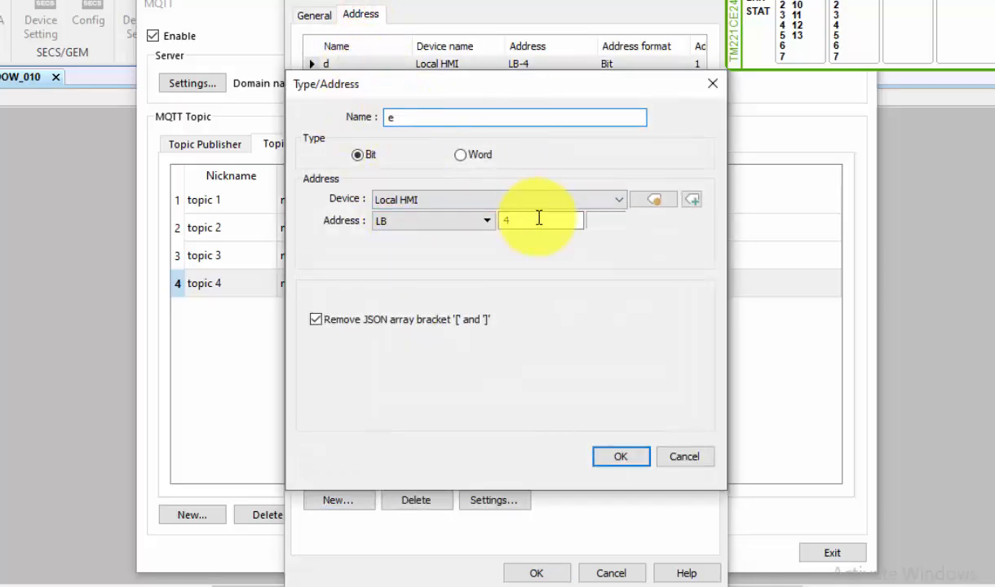
left_click_drag(539, 219, 493, 216)
type("5")
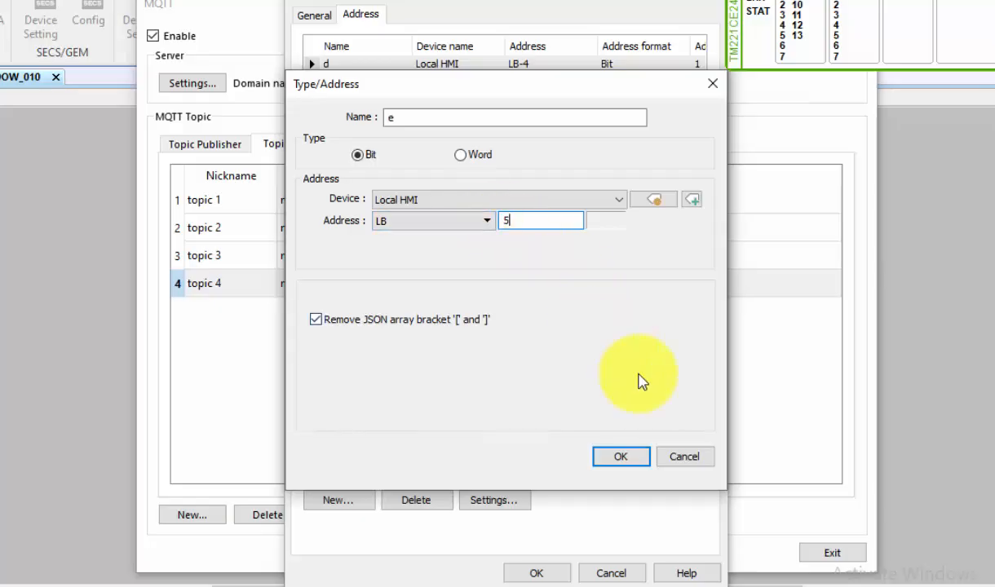
left_click(625, 460)
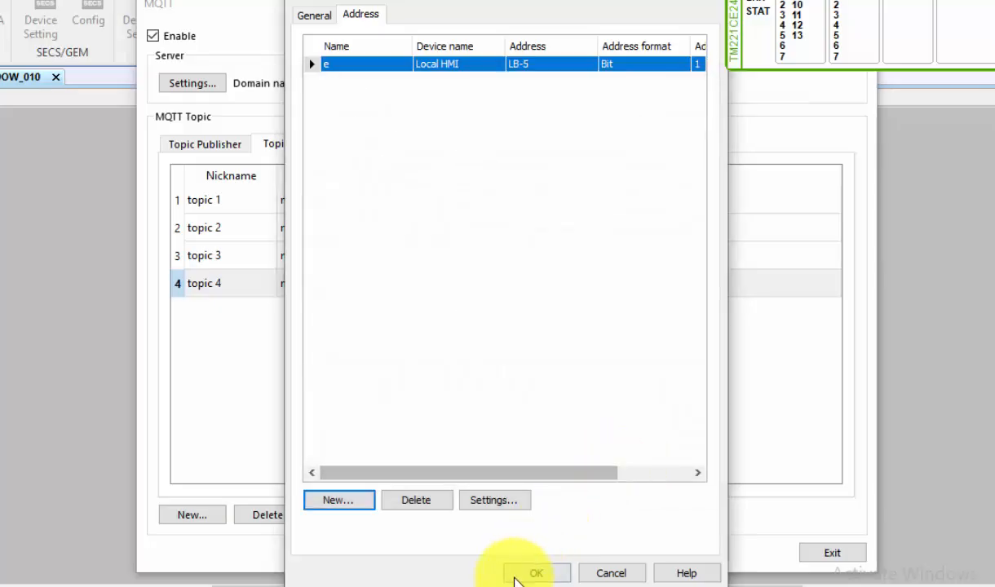
left_click(529, 574)
Step: Create a sixth topic subscriber with topic nim01/lb6
left_click(194, 517)
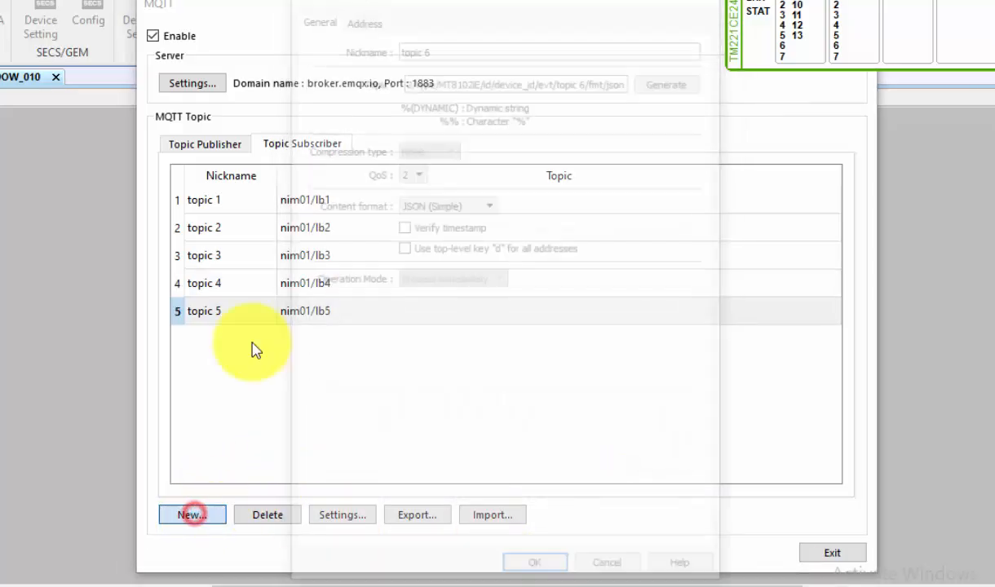
triple_click(452, 78)
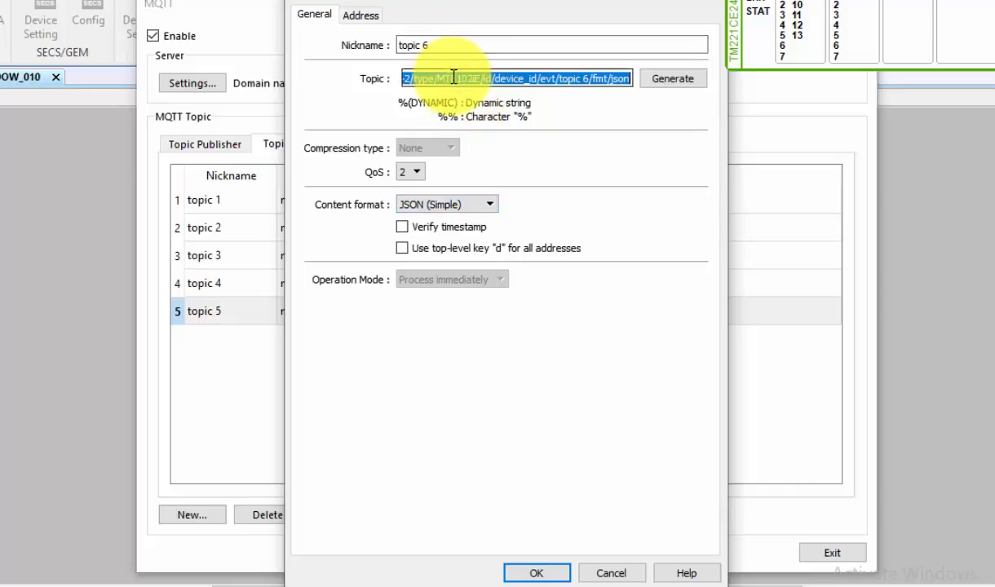
type("nim01/lb6")
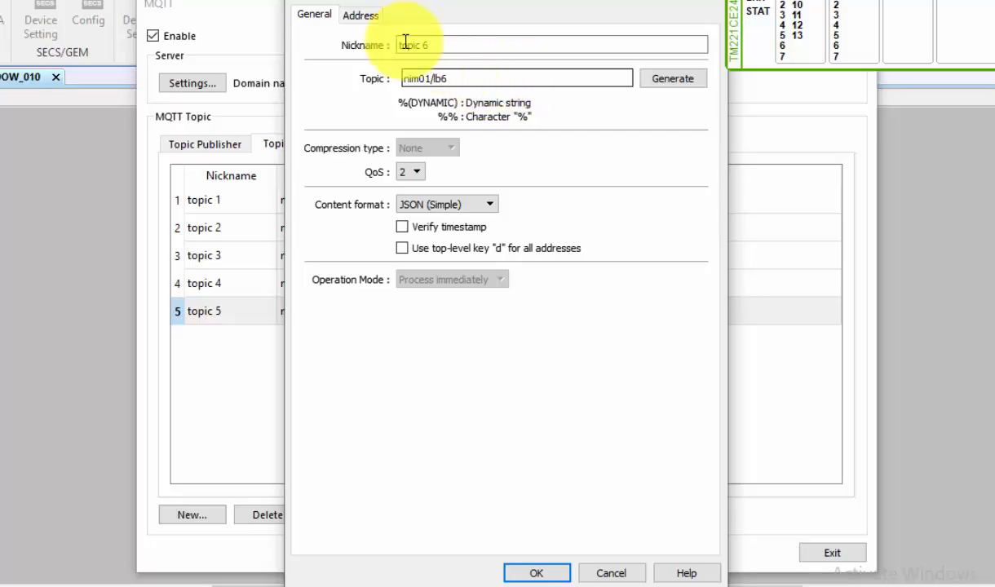
Step: Change the sixth subscriber's address entry to name f at LB-6 and accept the subscriber
left_click(360, 15)
double_click(348, 64)
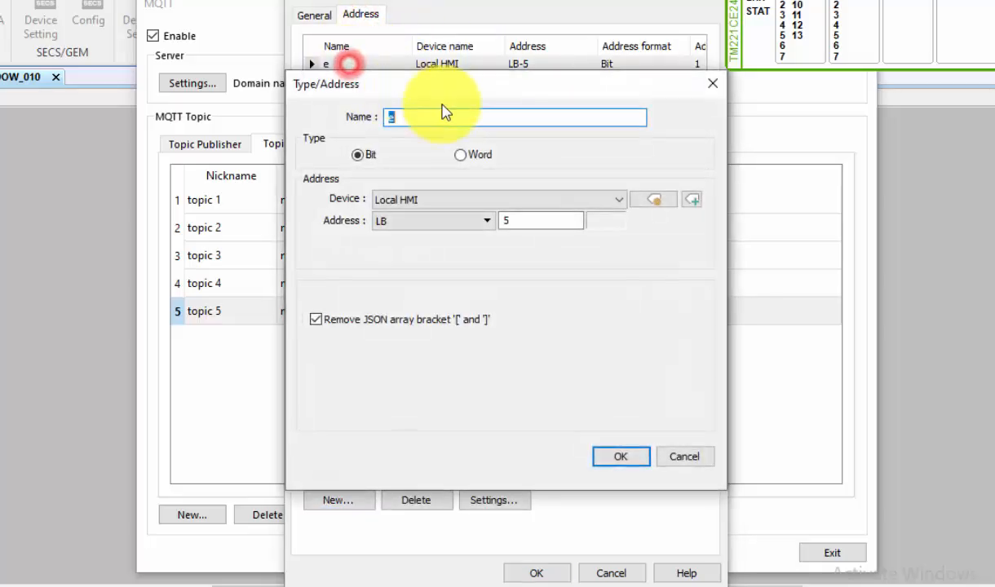
left_click_drag(453, 119, 383, 110)
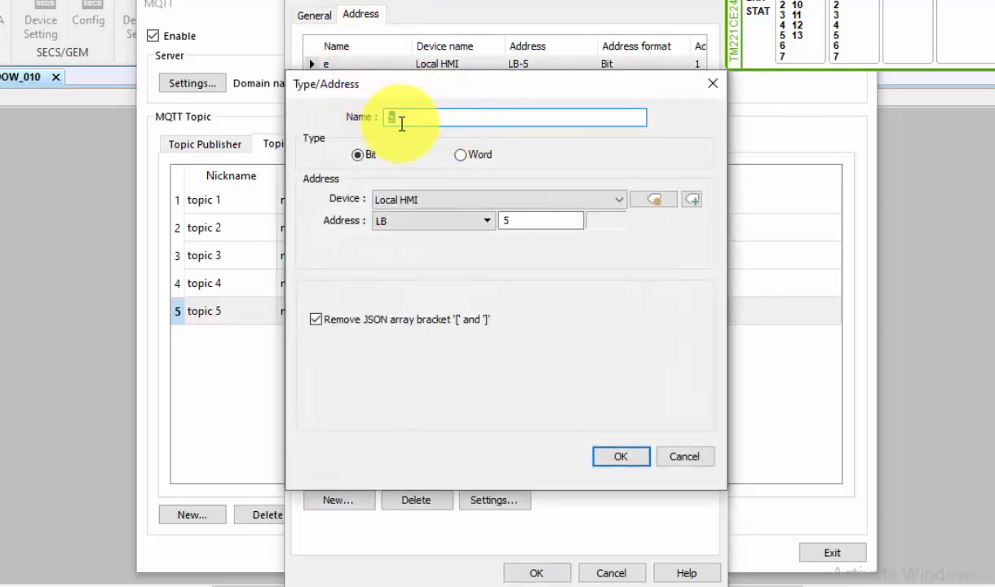
type("f")
left_click_drag(541, 221, 462, 210)
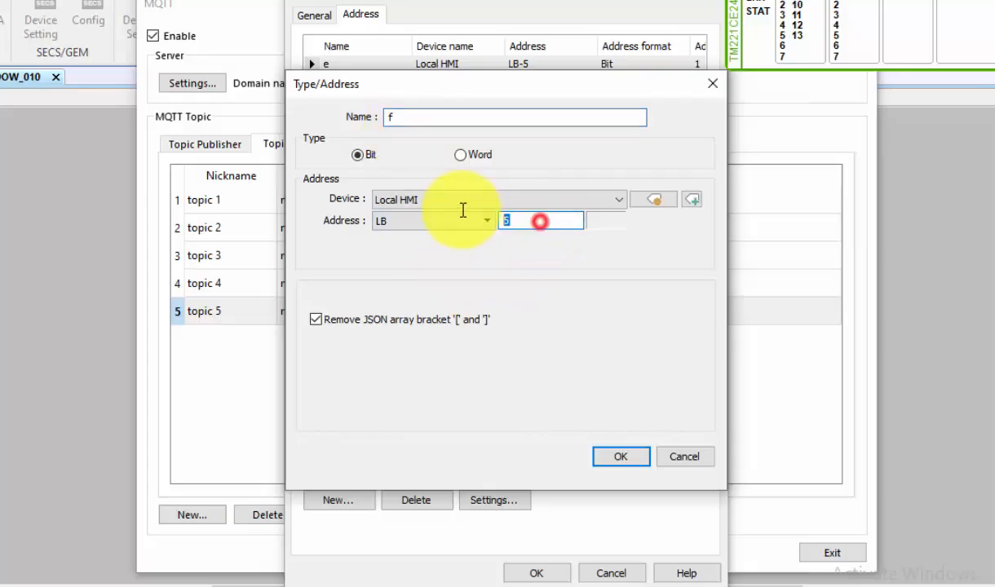
type("6")
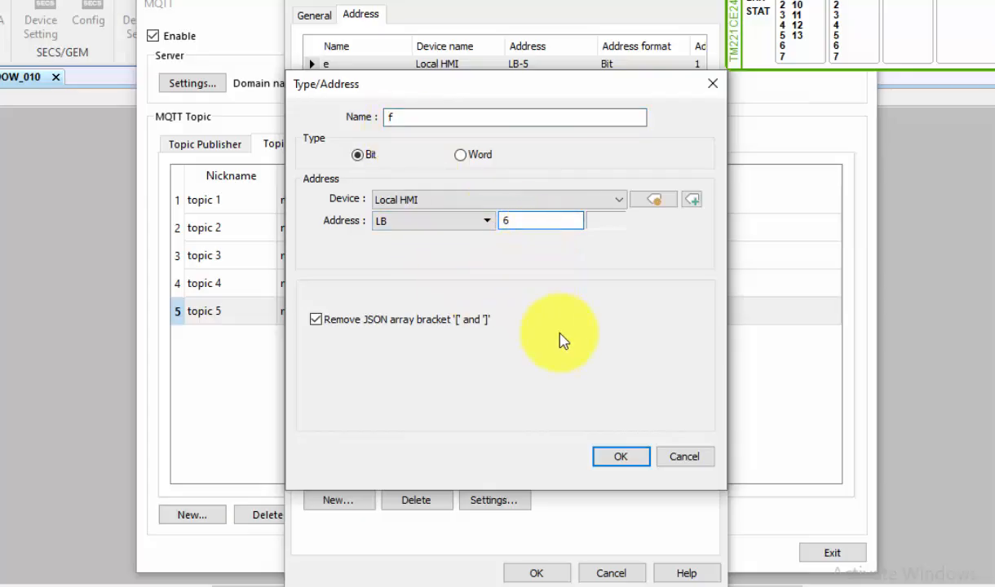
left_click(617, 459)
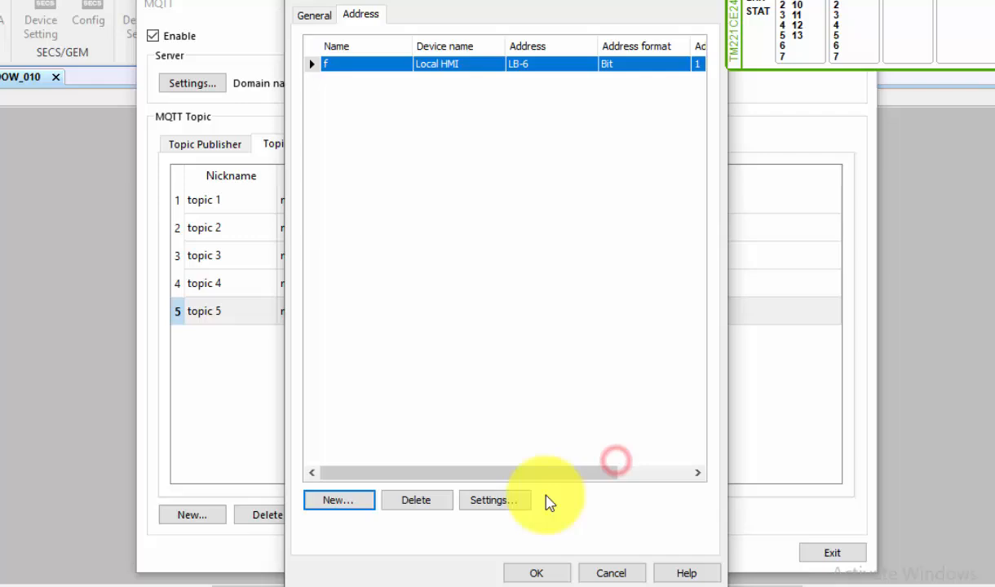
left_click(536, 572)
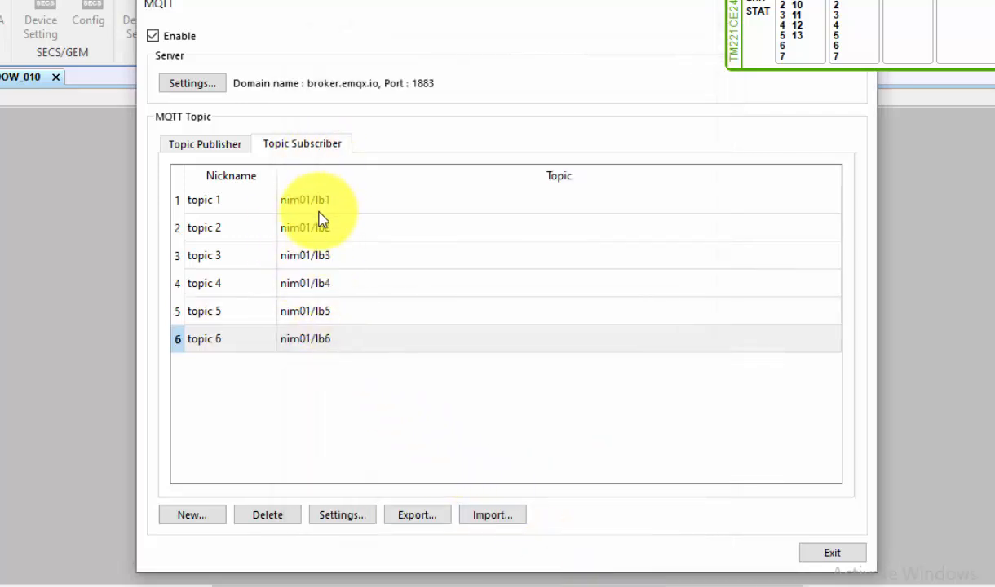
Step: Start the Wokwi ESP32 simulation and run the EasyBuilder Pro project in online simulation
left_click(214, 140)
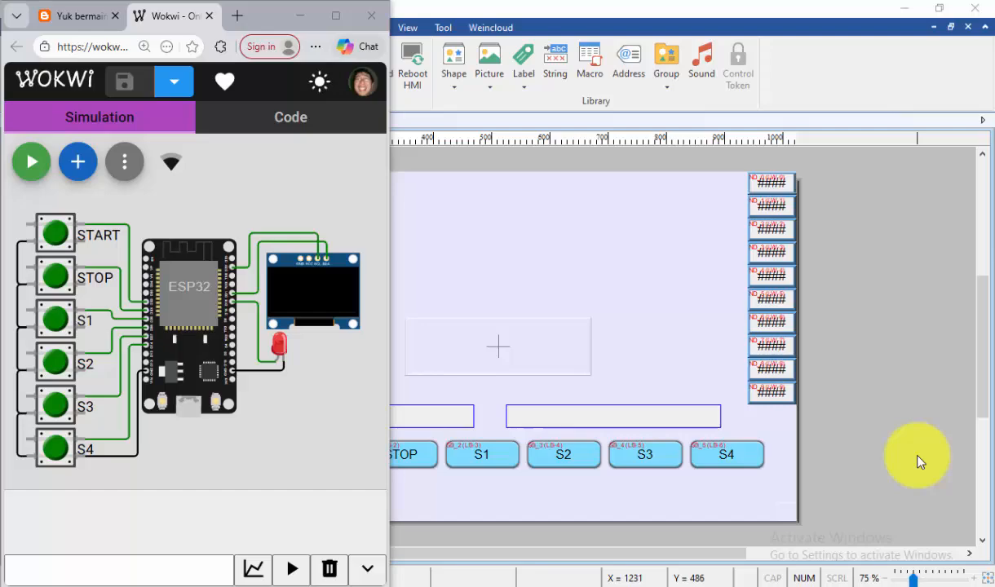
left_click(30, 167)
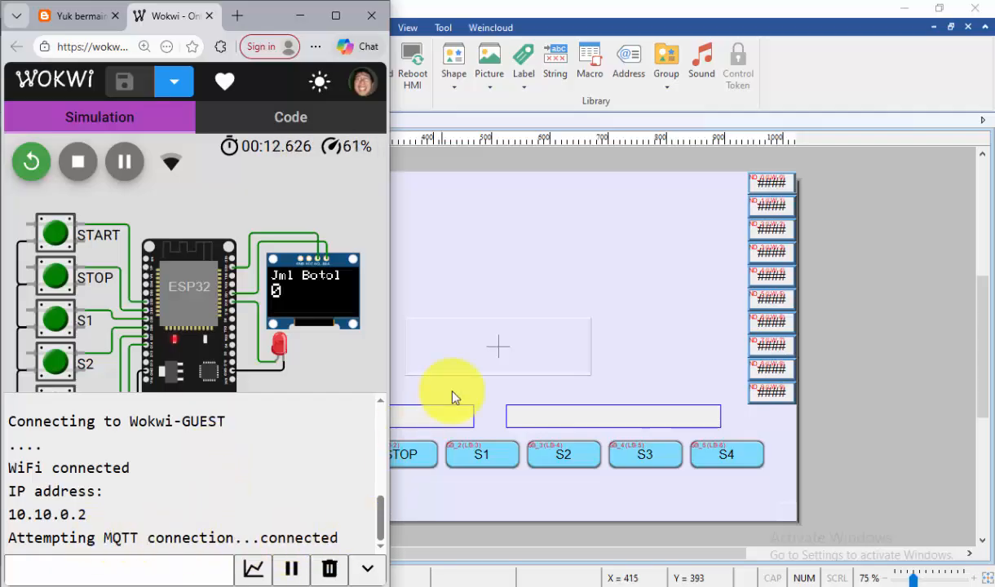
left_click(484, 310)
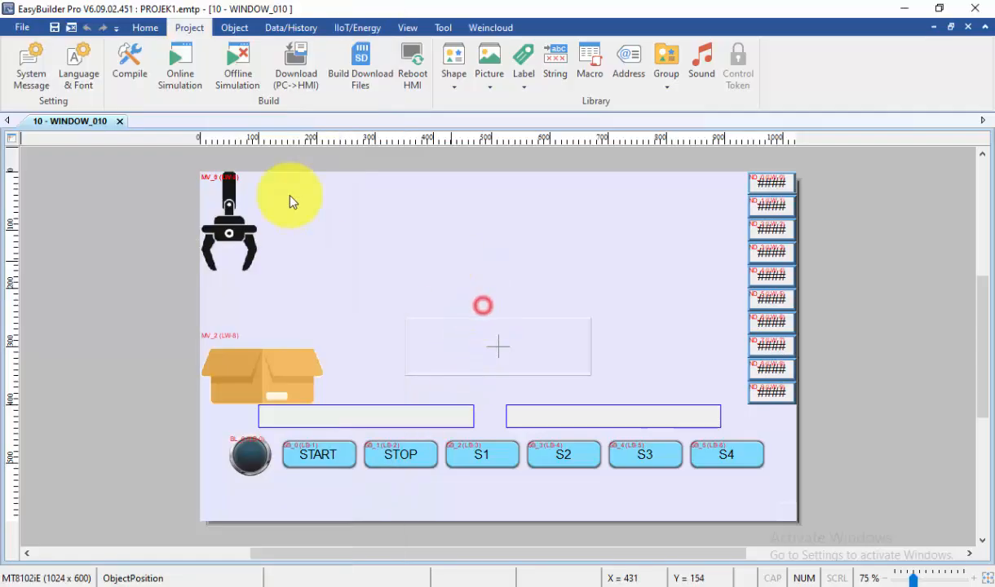
left_click(184, 57)
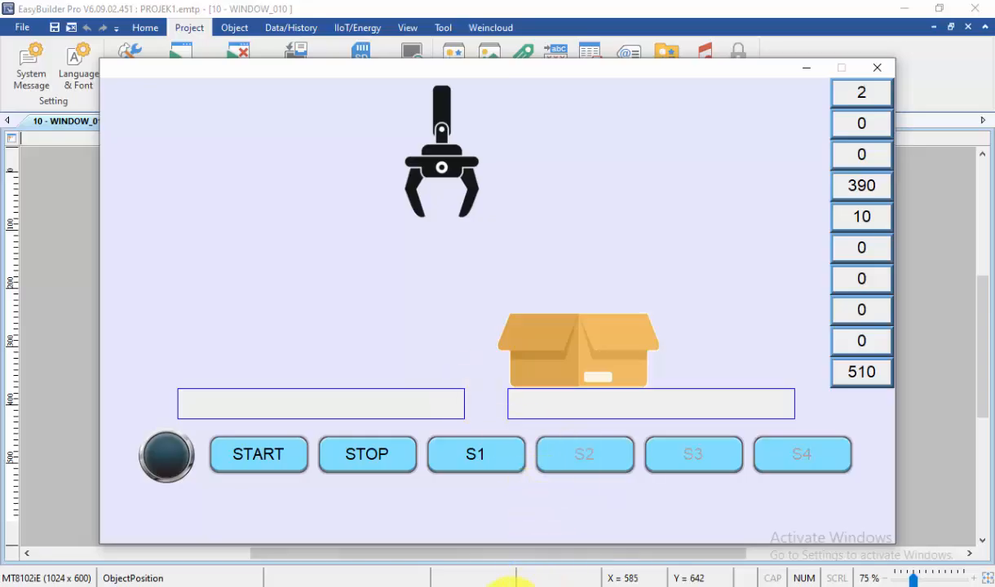
Step: Switch to Machine Expert - Basic, launch the PLC simulator and start the controller, then minimize the program window
mouse_move(513, 581)
left_click(500, 526)
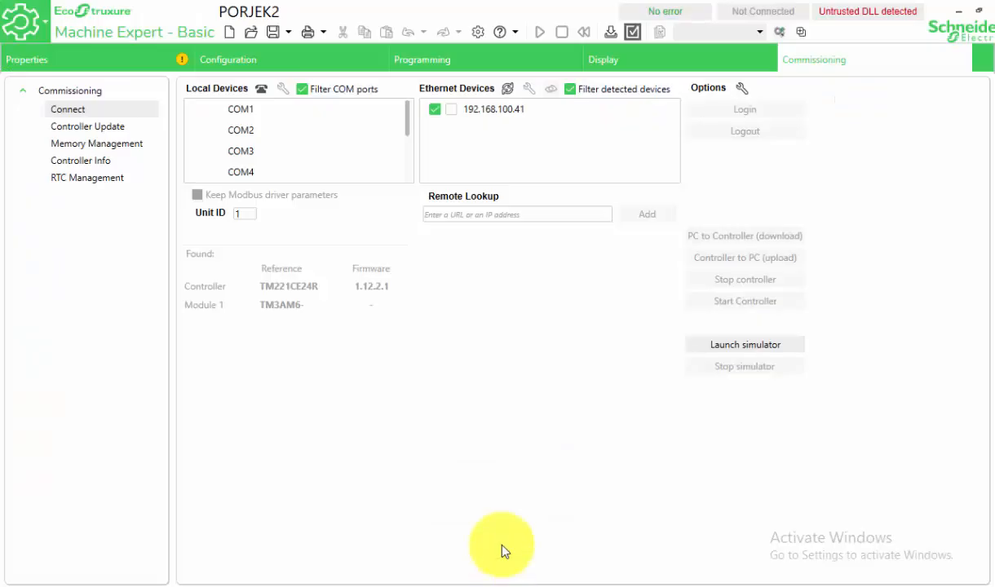
left_click(738, 349)
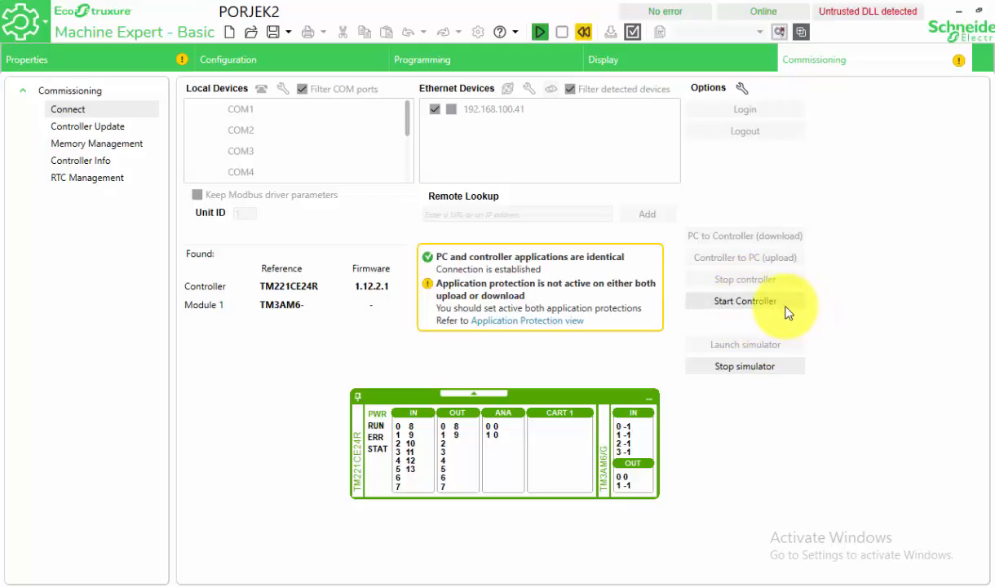
left_click(773, 302)
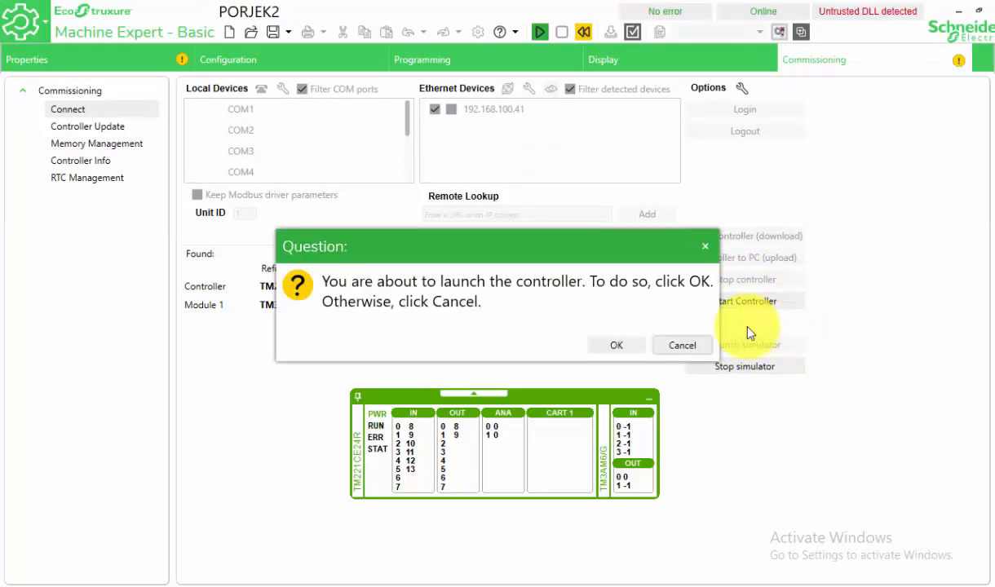
left_click(620, 346)
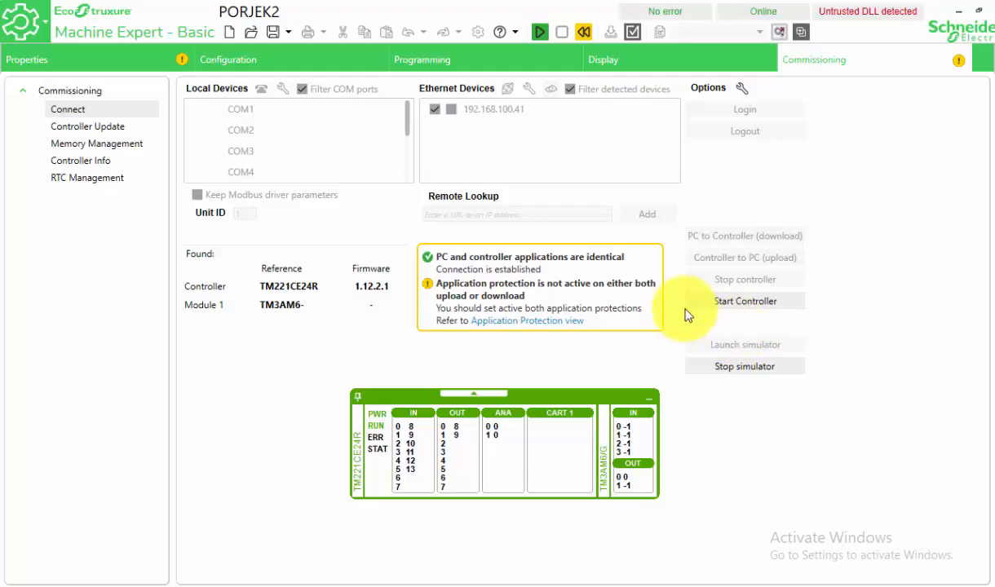
left_click(730, 301)
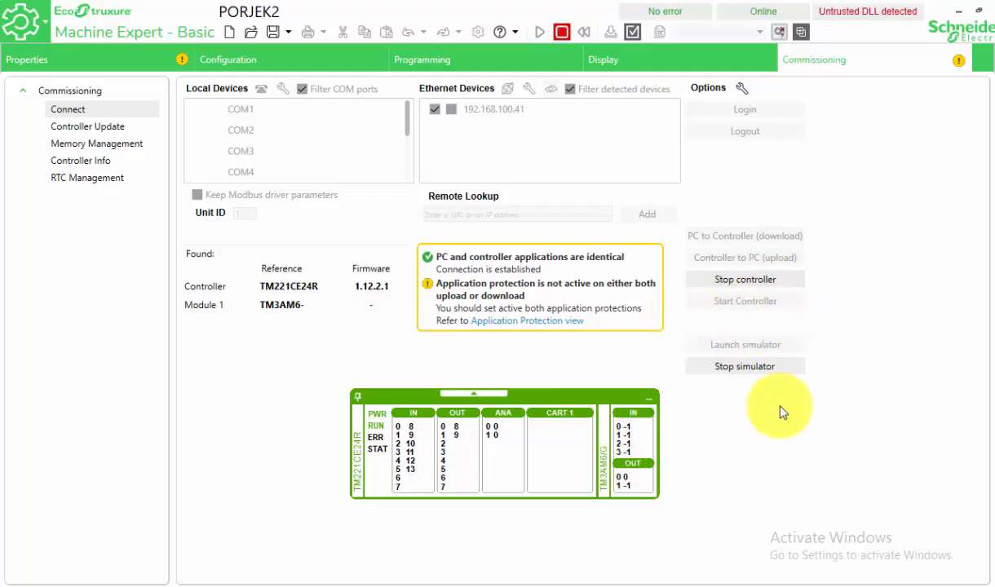
left_click(962, 12)
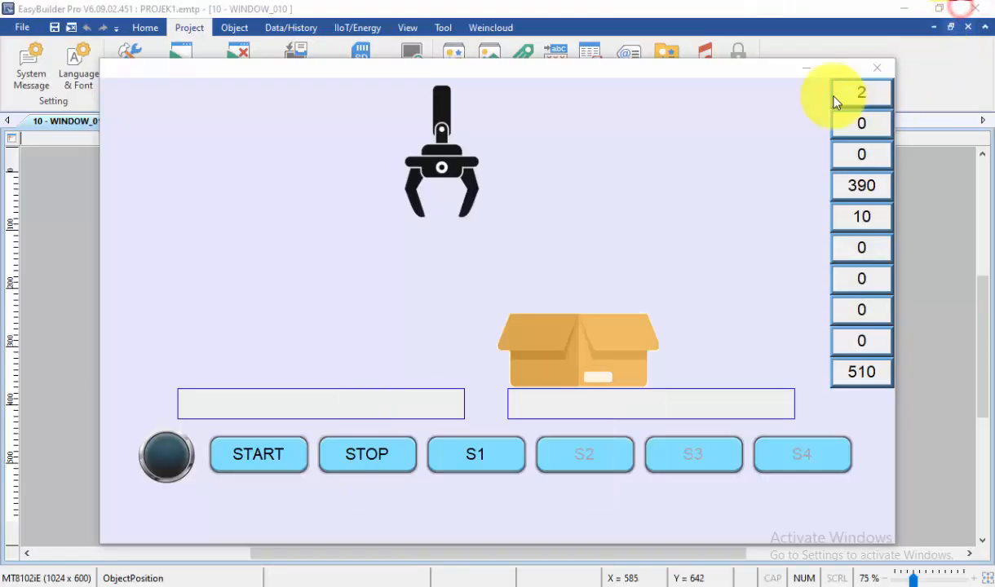
Step: Move the HMI simulation window aside and shrink the Wokwi serial monitor so all six circuit buttons show
left_click_drag(721, 73, 824, 7)
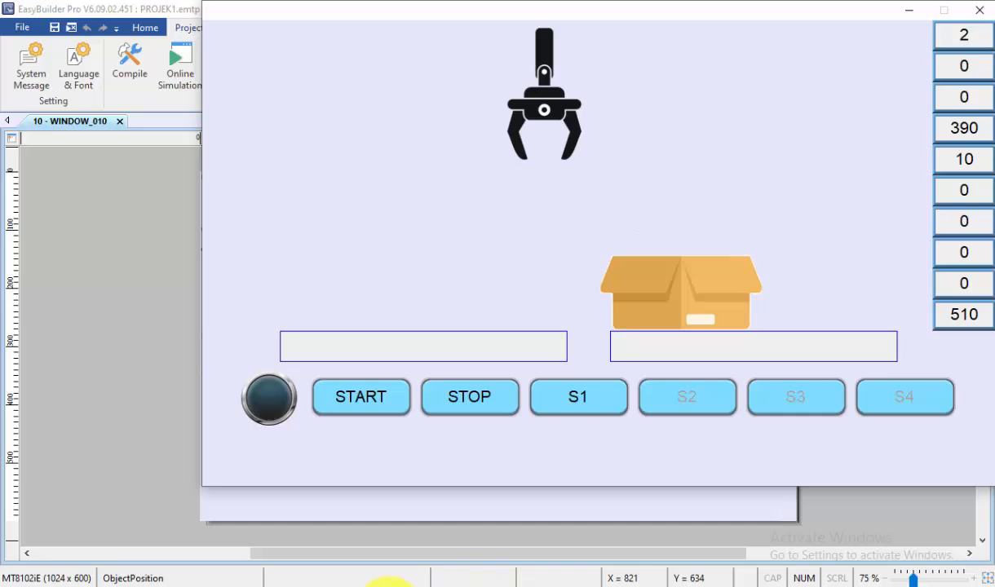
left_click(319, 586)
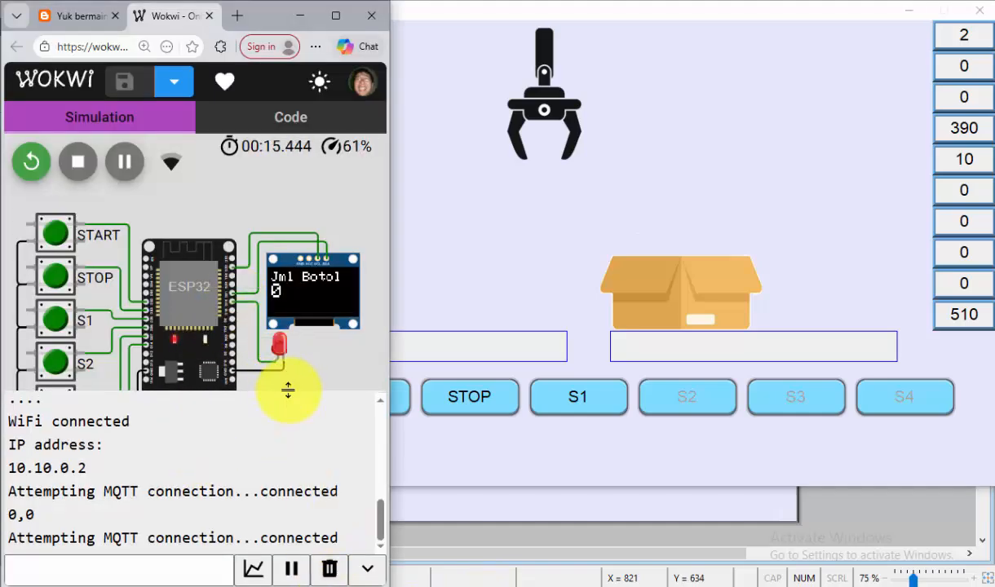
left_click_drag(289, 389, 278, 522)
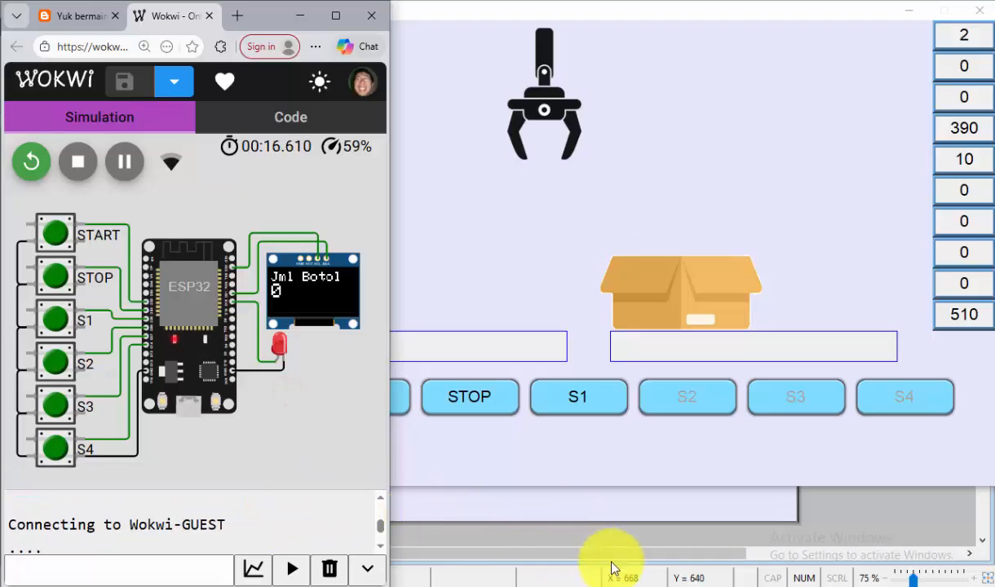
Step: Minimize EasyBuilder Pro and arrange the HMI simulation beside the Wokwi circuit with the PLC simulator panel below the HMI buttons
left_click(866, 535)
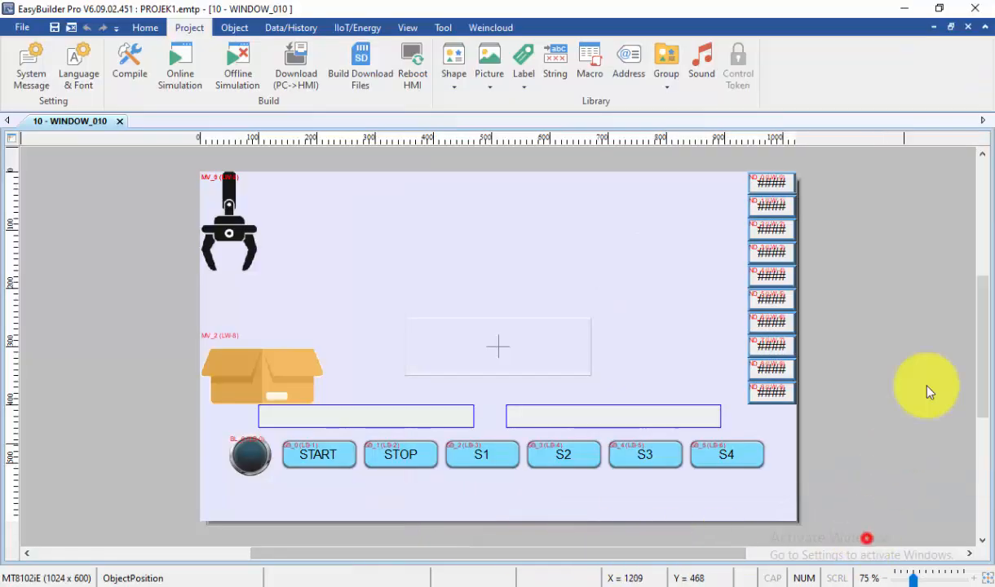
left_click(912, 10)
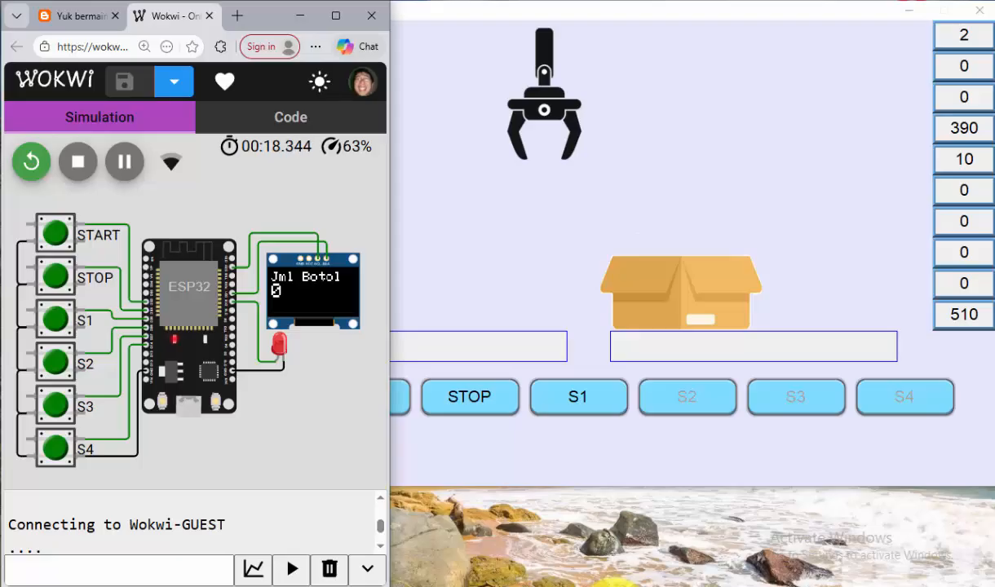
left_click(613, 586)
left_click_drag(538, 397, 686, 443)
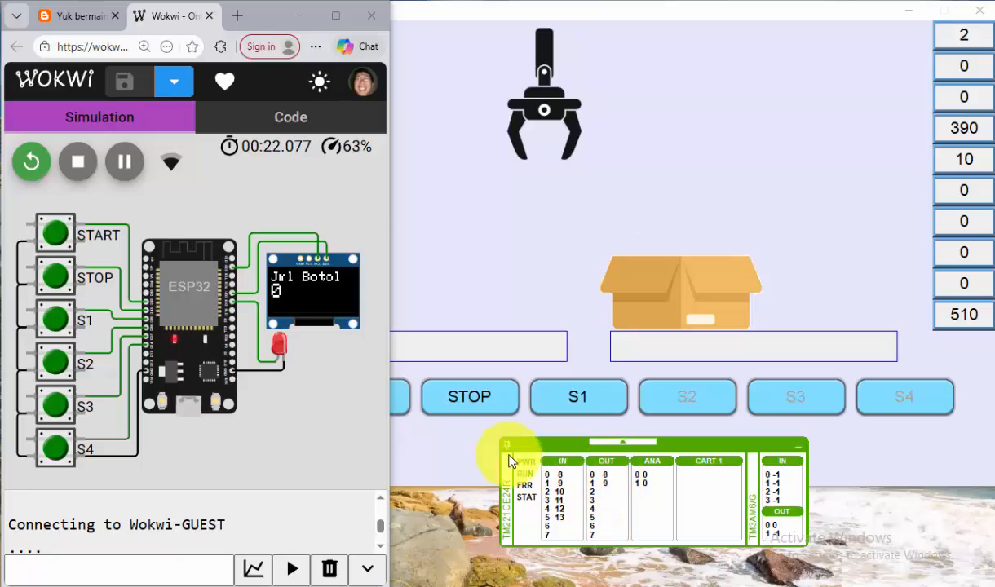
left_click(466, 197)
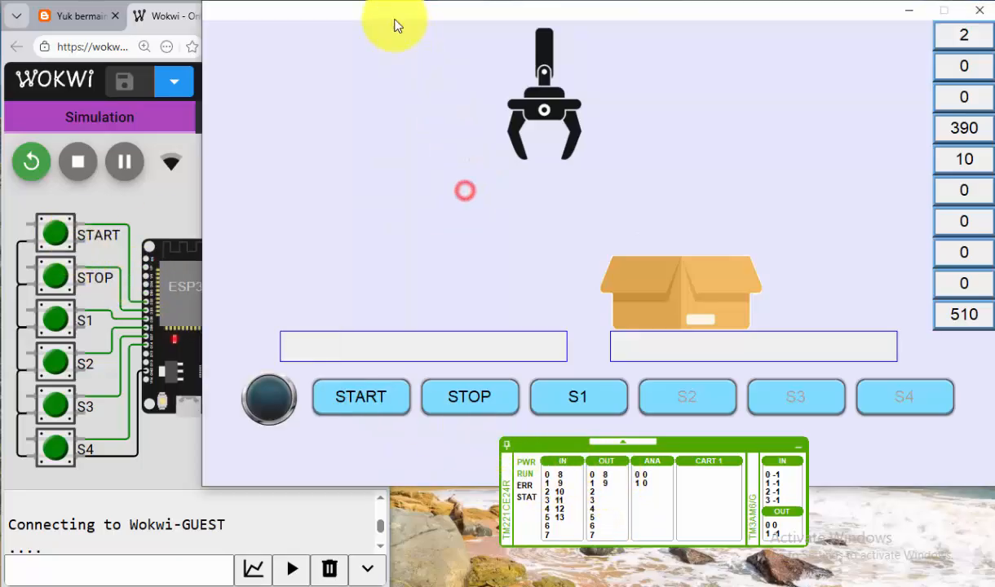
left_click_drag(396, 17, 584, 16)
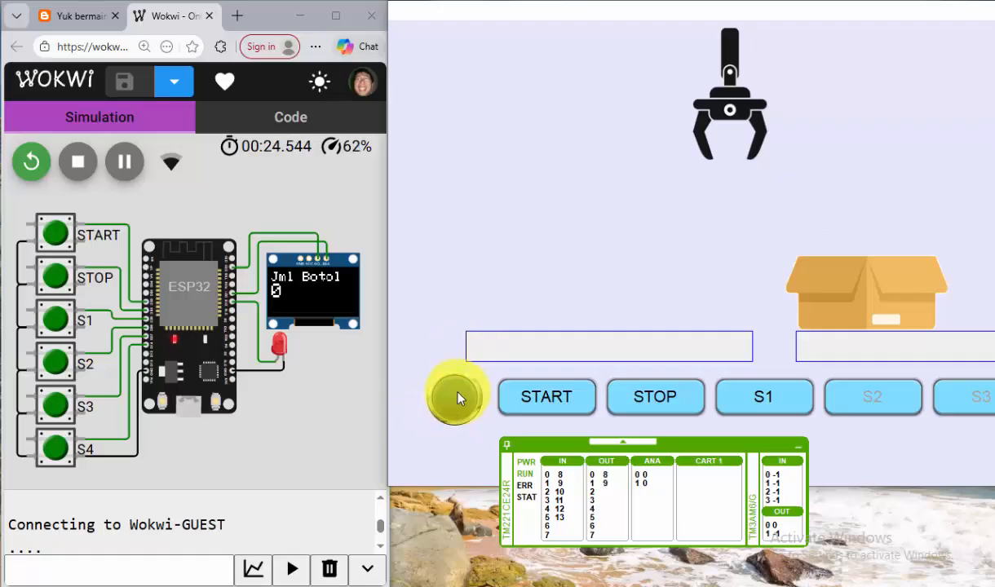
Step: Run the first bottle transfer from the Wokwi circuit with START, S1, S2 and S3, keeping the HMI values in view
left_click(55, 234)
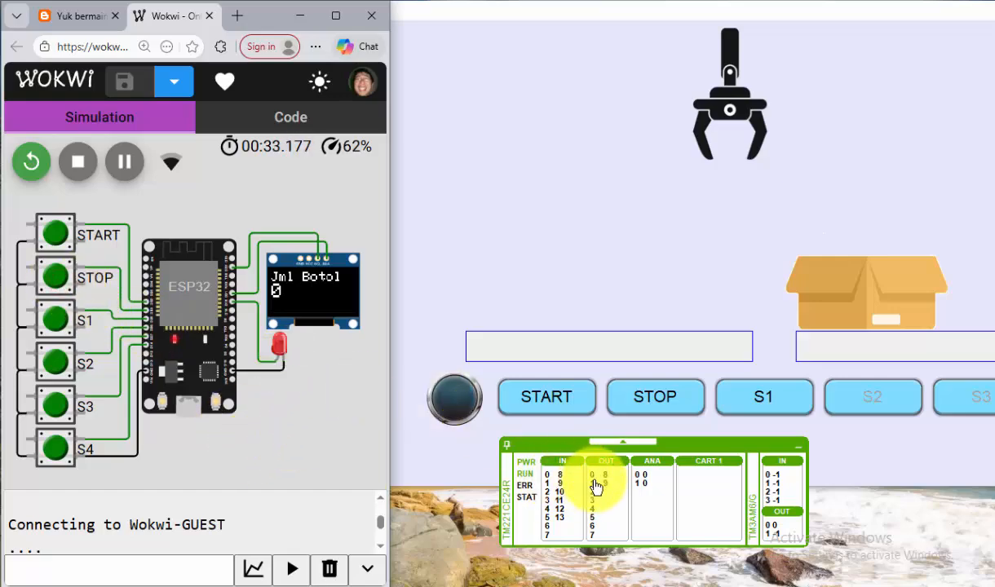
left_click(62, 244)
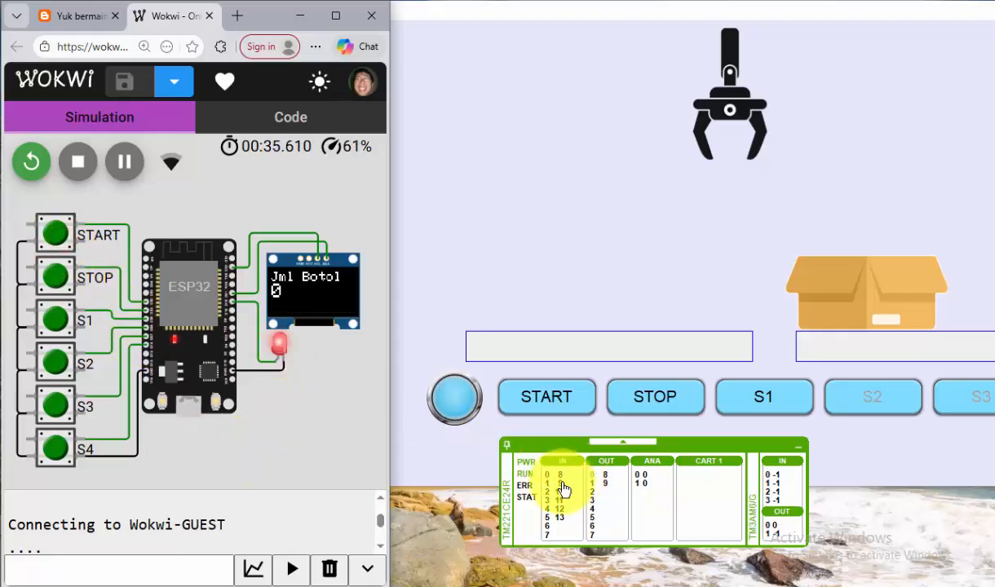
left_click(87, 328)
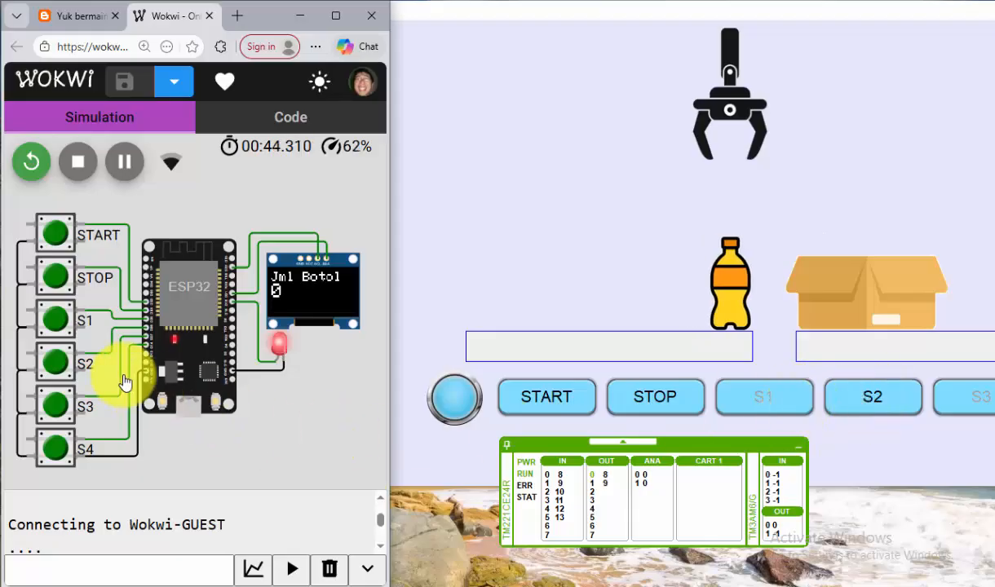
left_click(57, 372)
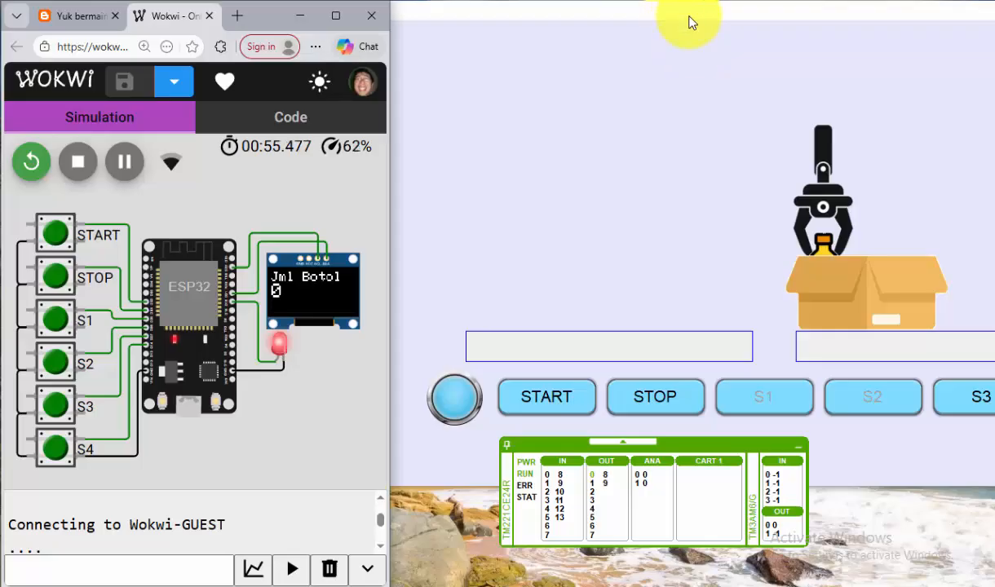
left_click_drag(689, 22, 525, 41)
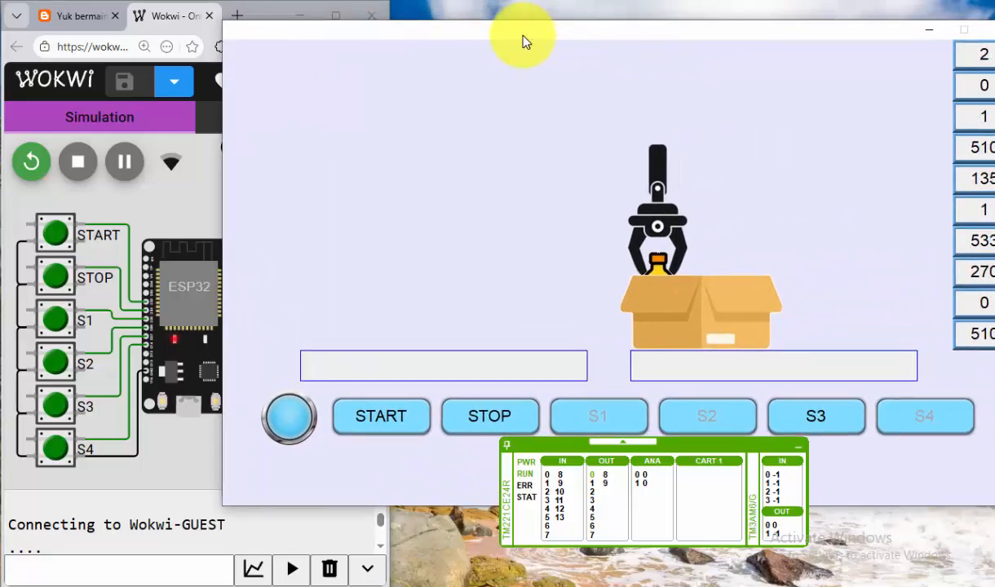
left_click_drag(721, 41, 694, 39)
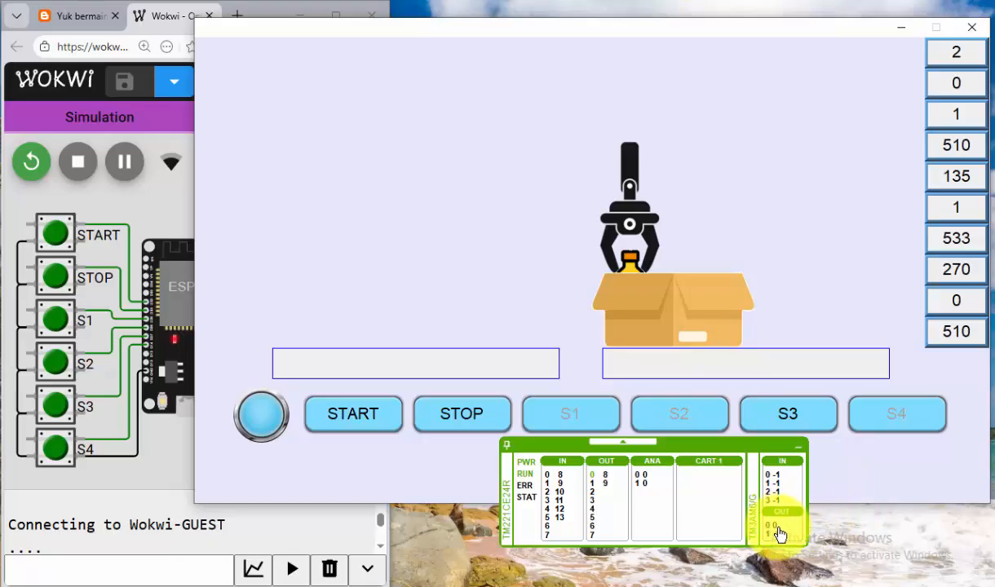
left_click(56, 408)
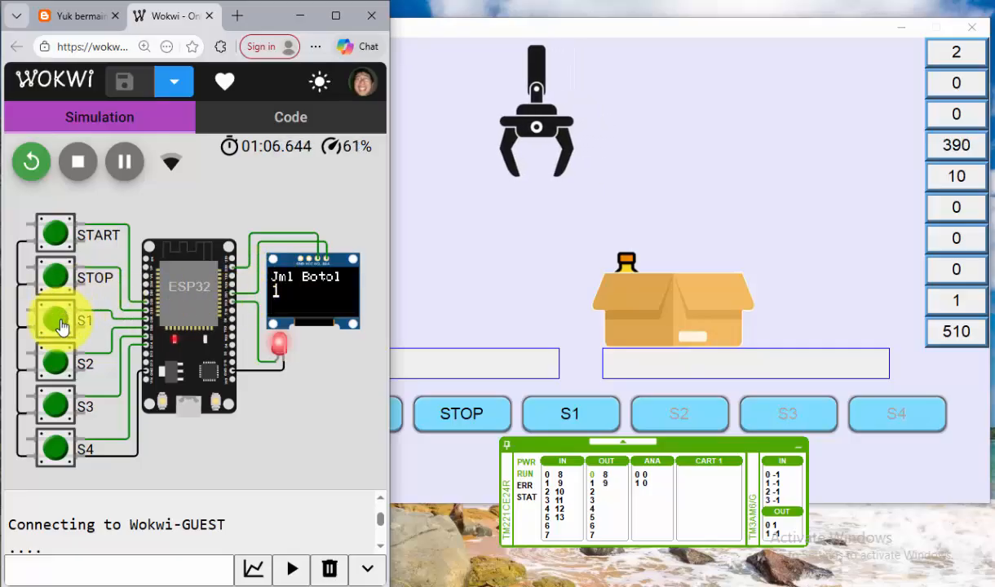
Step: Transfer a second bottle using S1 in Wokwi, S2 on the HMI and input 4 on the PLC simulator
left_click(568, 420)
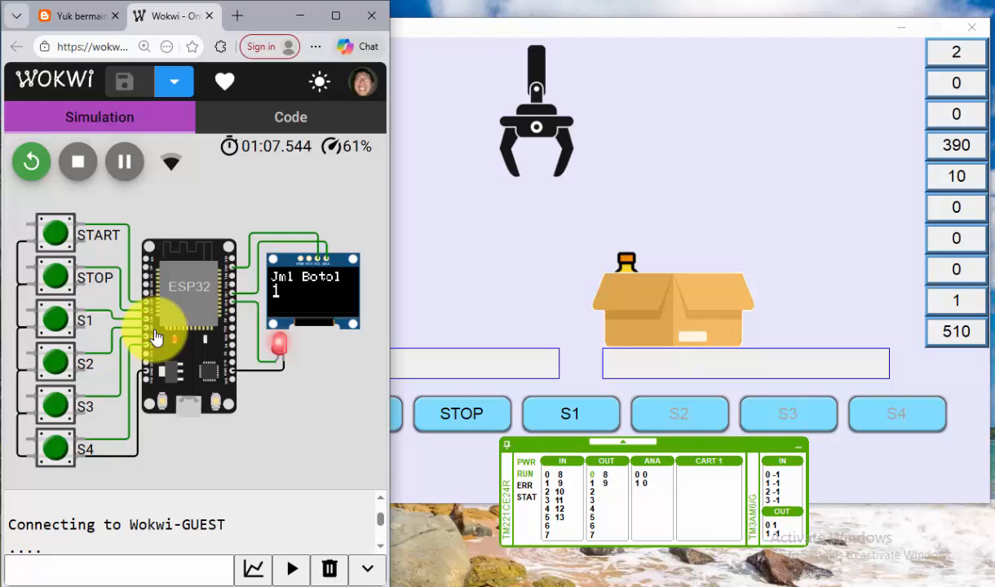
left_click(57, 325)
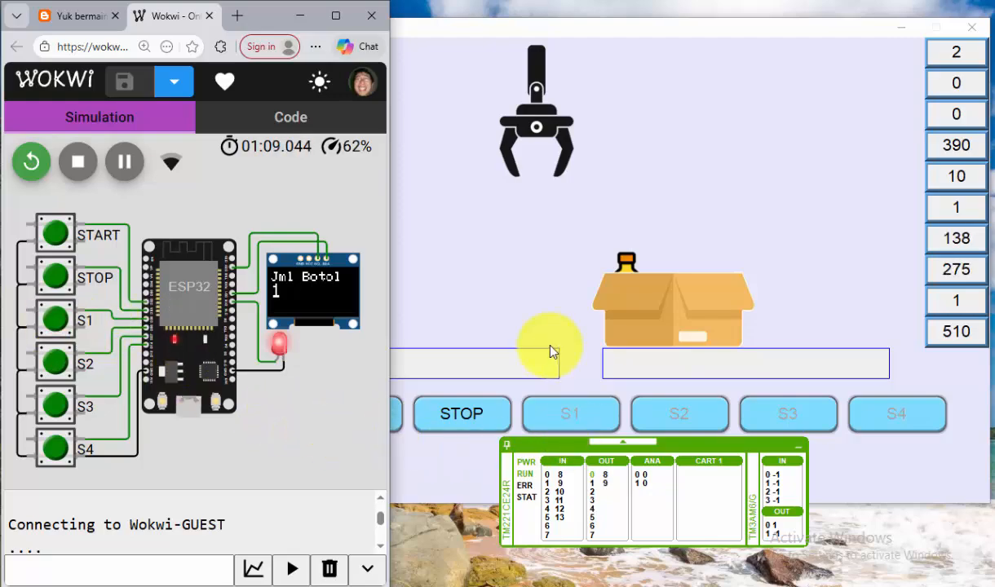
left_click(545, 322)
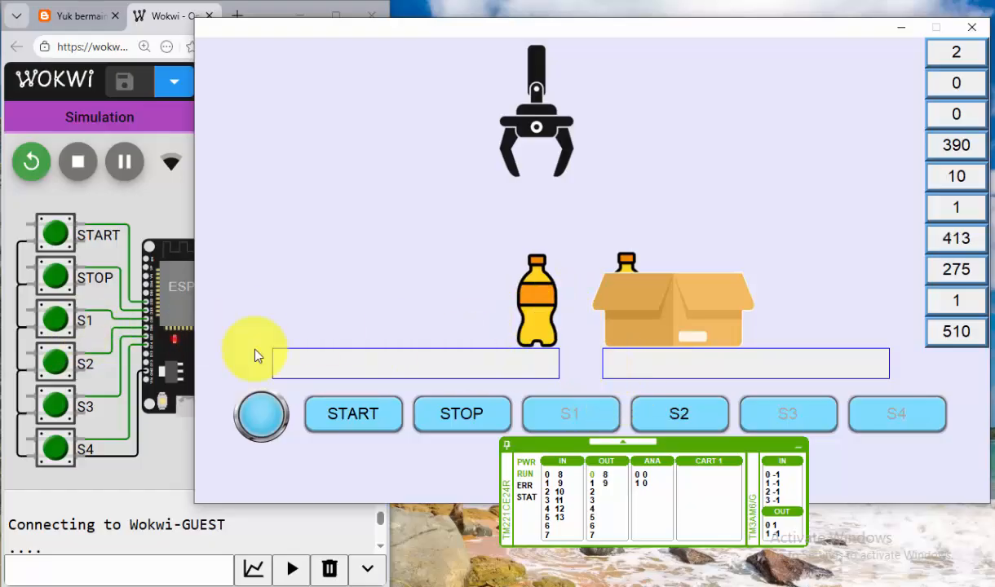
left_click(690, 418)
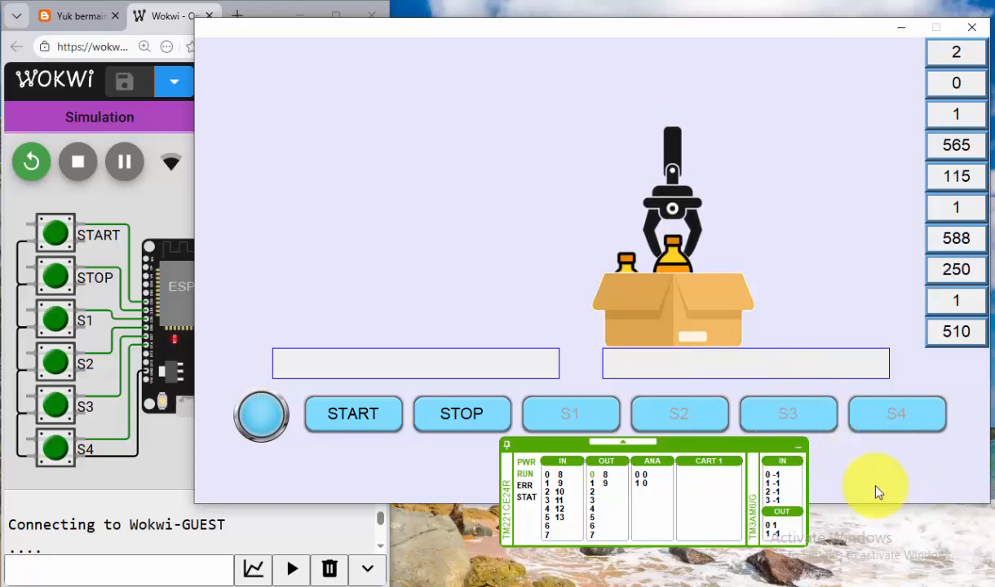
left_click(547, 511)
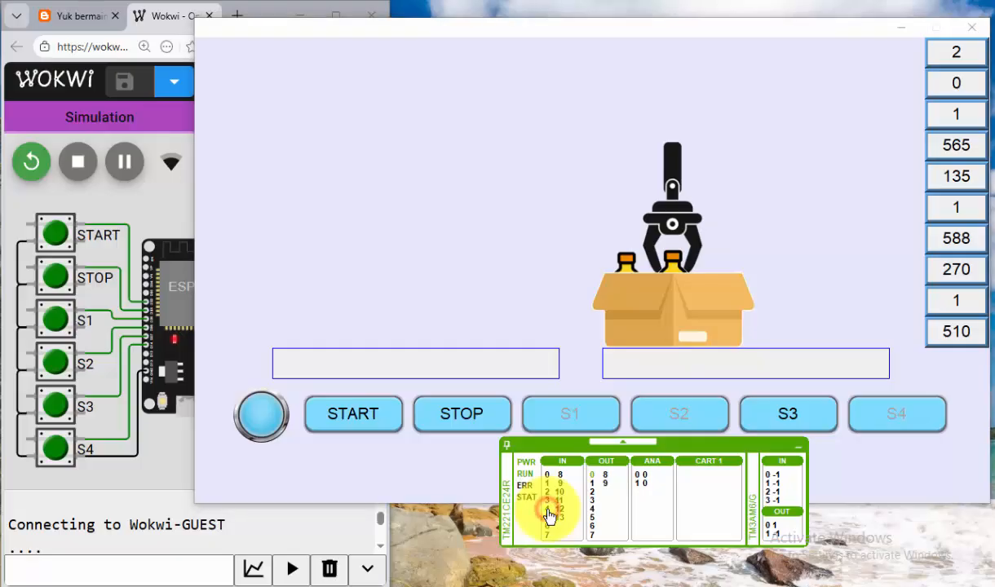
left_click(549, 513)
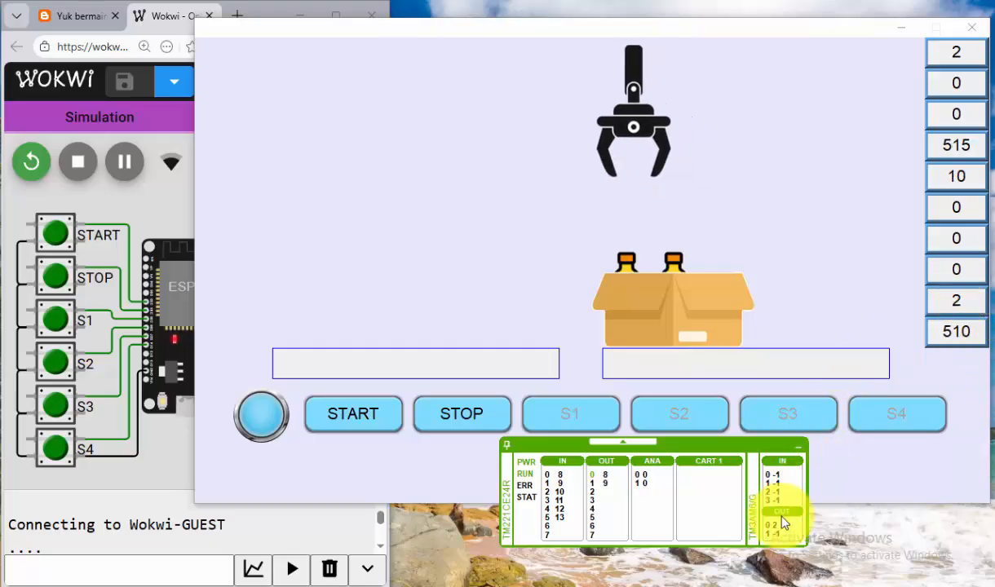
Step: Transfer a third bottle into the box, triggering S2 in Wokwi and input 4 on the PLC simulator
left_click(163, 441)
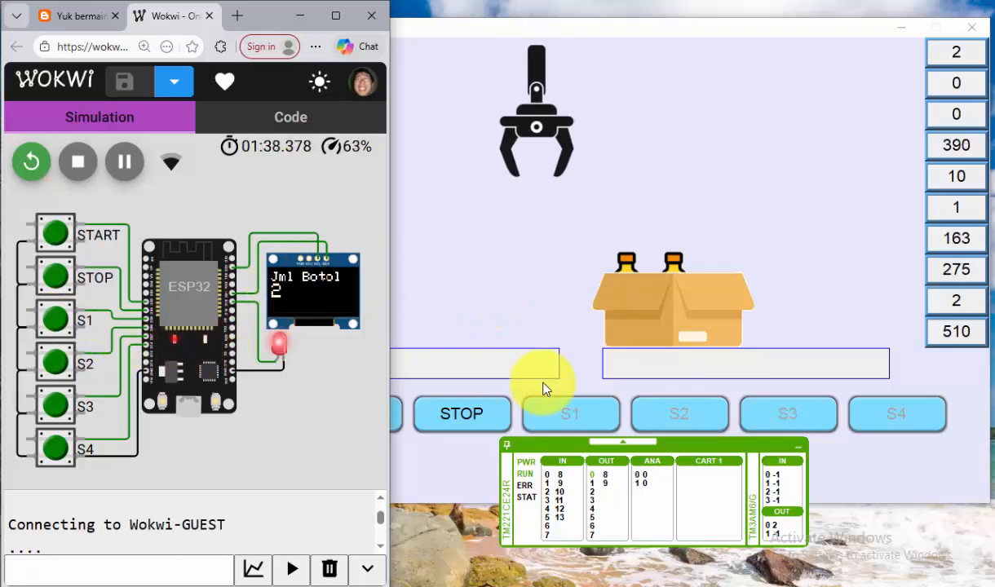
left_click(575, 349)
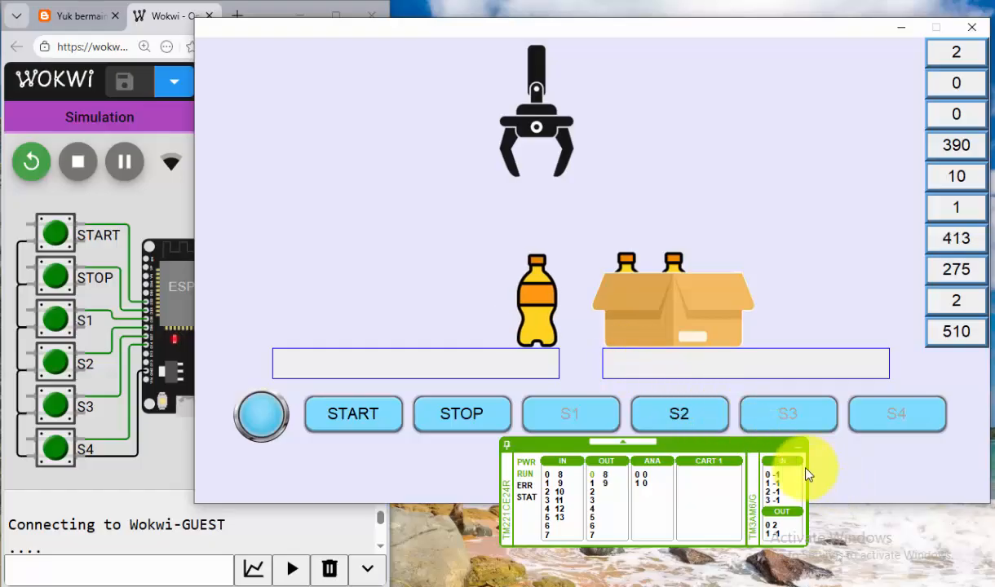
left_click(58, 364)
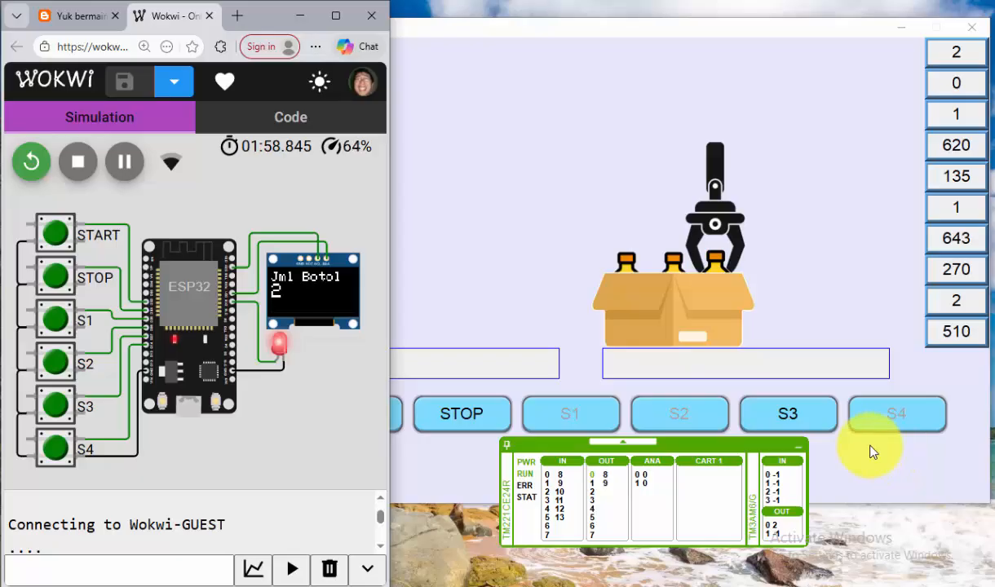
left_click(548, 516)
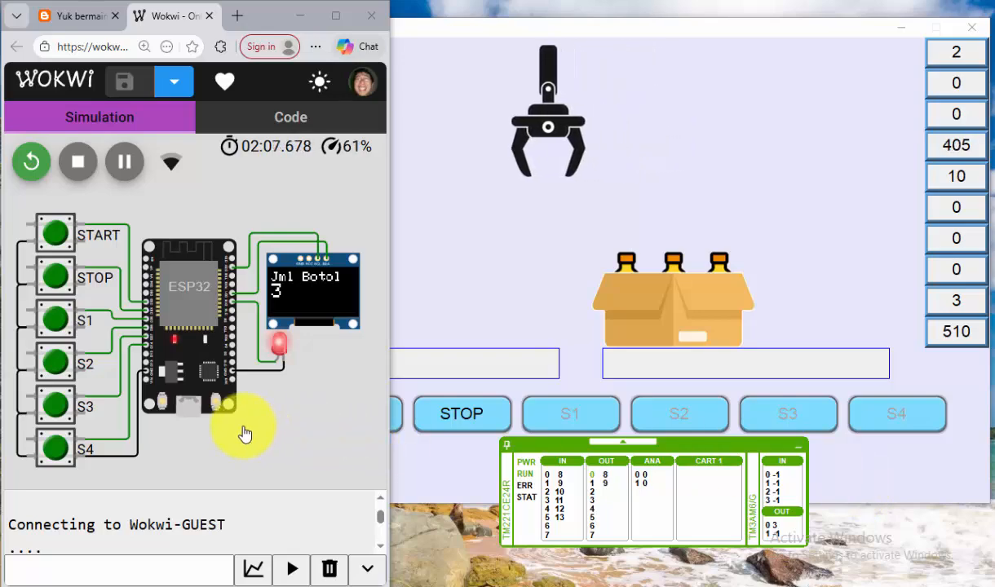
Step: Trigger S4 in Wokwi to replace the full box with an empty one and bring the HMI simulation forward
left_click(50, 457)
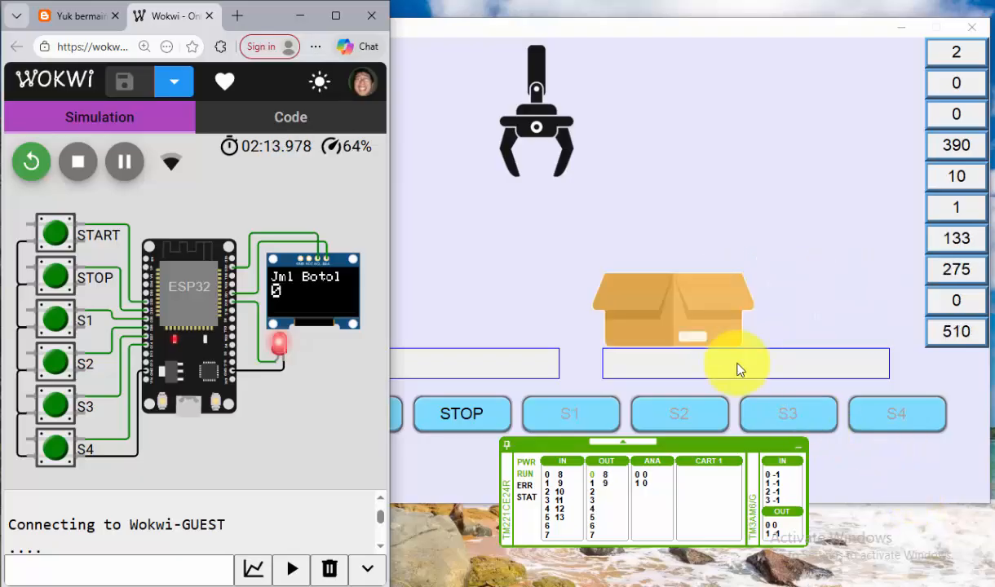
left_click(479, 271)
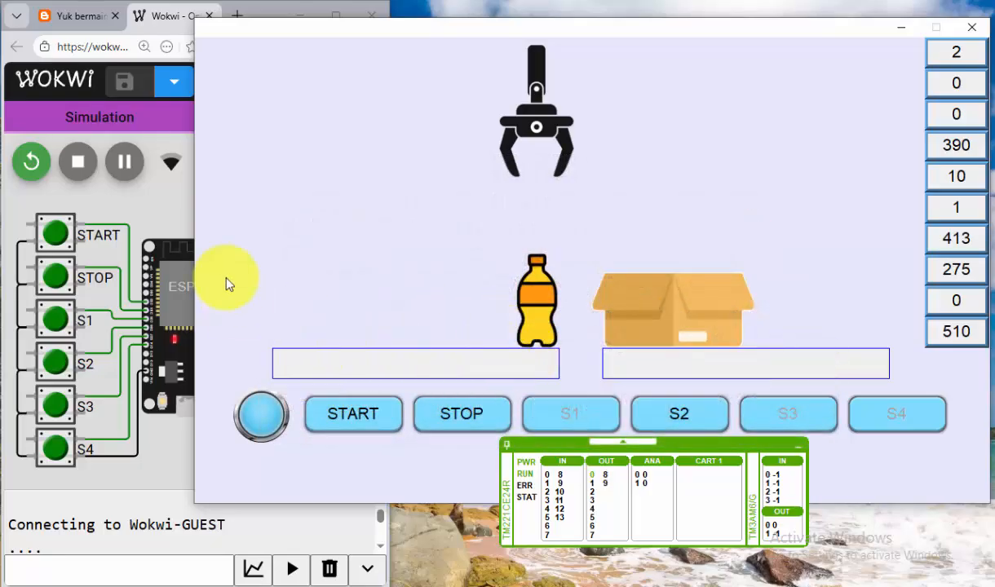
left_click(158, 192)
left_click(459, 220)
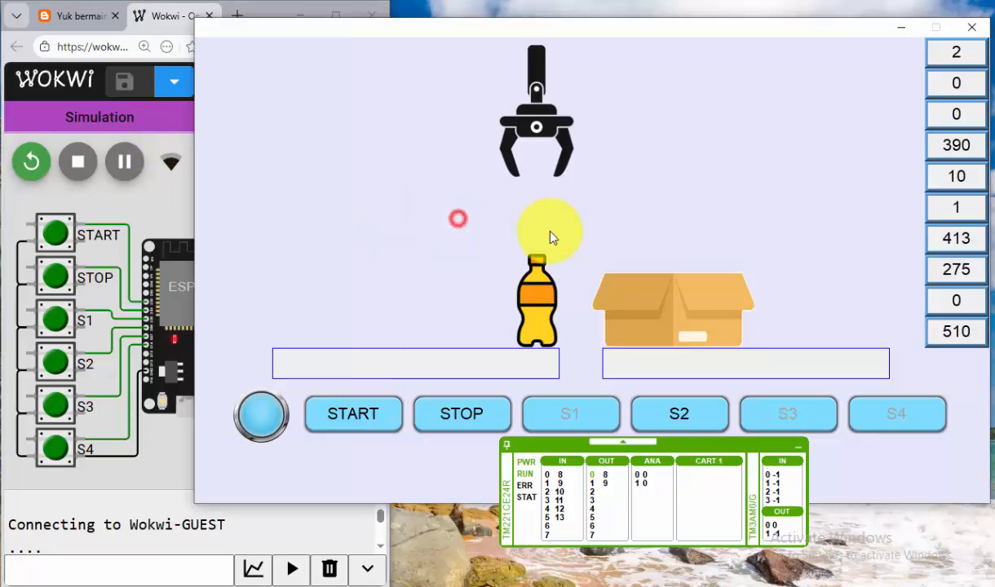